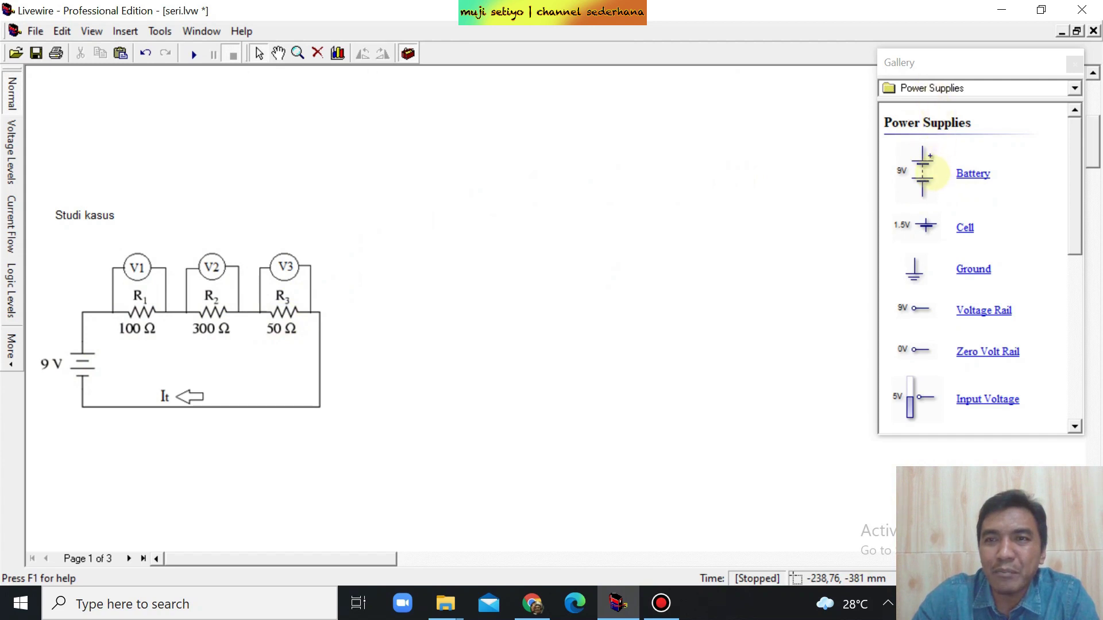
- Place a 9 V battery beside the reference circuit and an SPST switch above it
drag(923, 172, 425, 355)
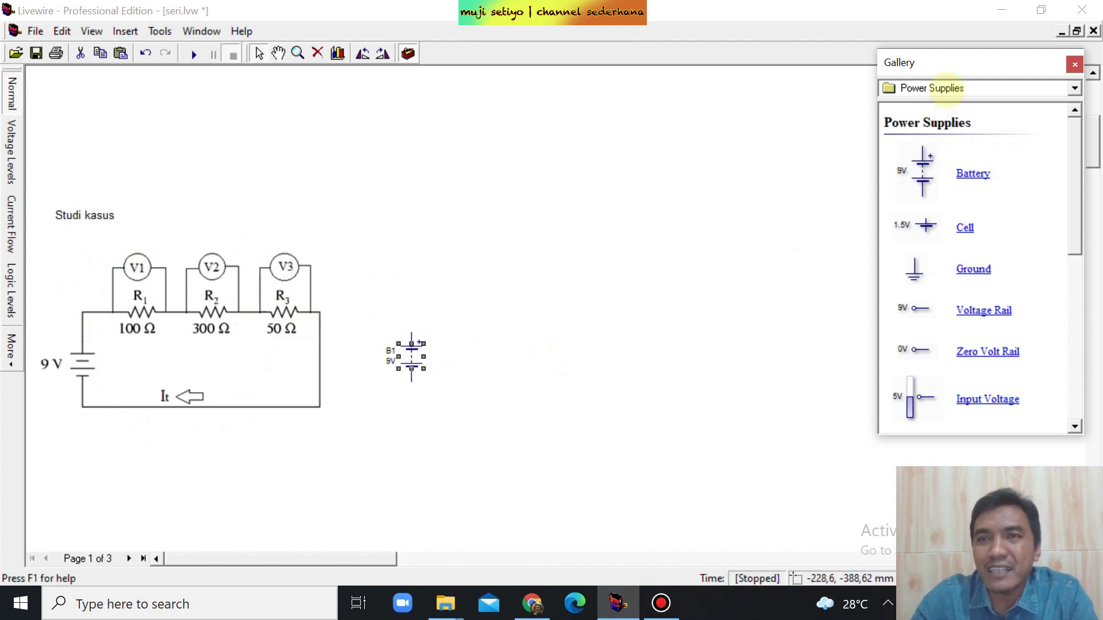
click(930, 88)
click(945, 202)
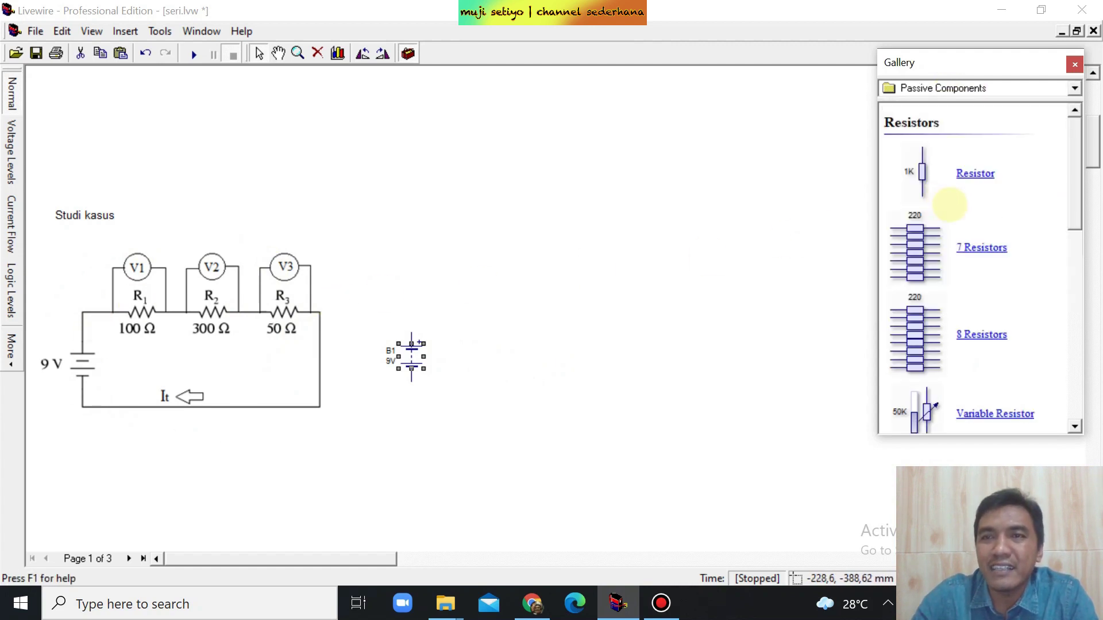
click(945, 88)
scroll(945, 161, up, 1)
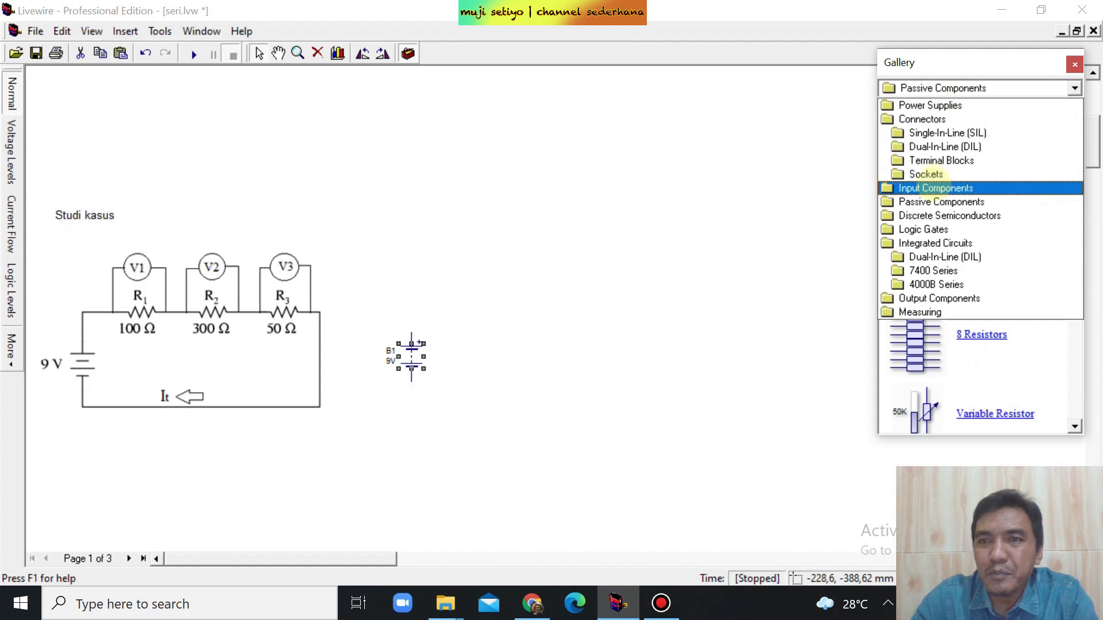
click(945, 190)
drag(922, 239, 446, 253)
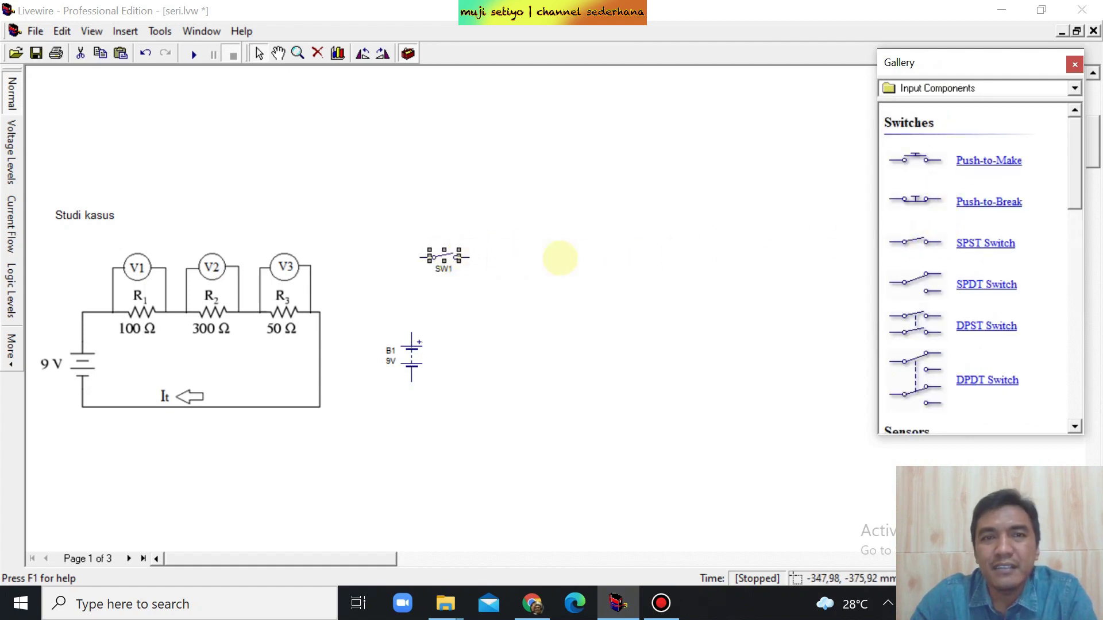
- Place three horizontal resistors in a row beyond the switch, as R1, R2 and R3
click(970, 93)
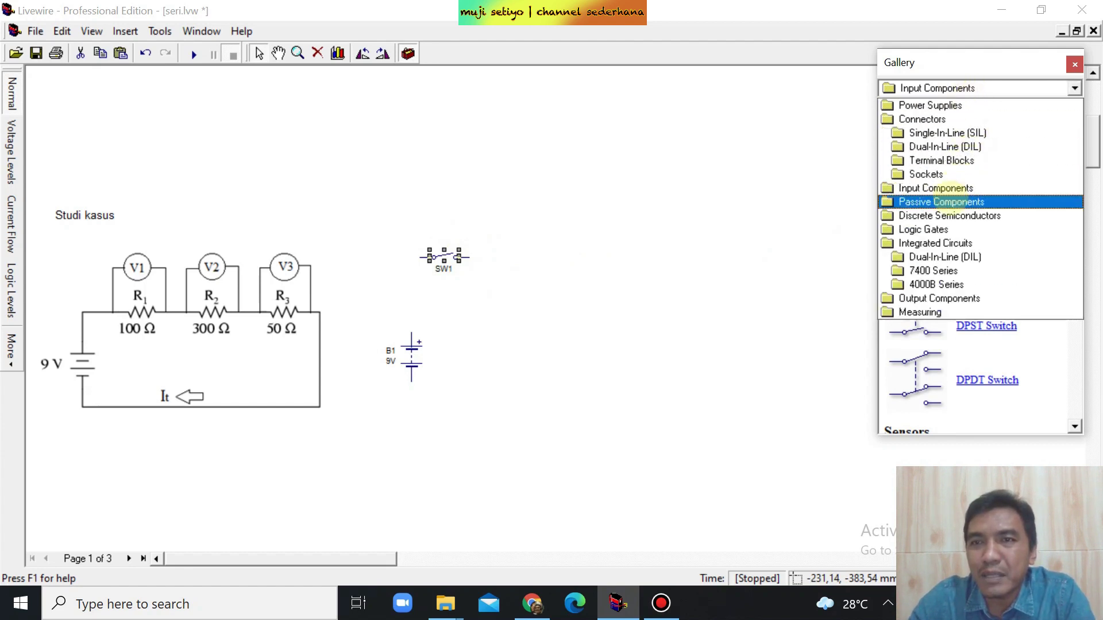
click(951, 201)
drag(962, 172, 569, 240)
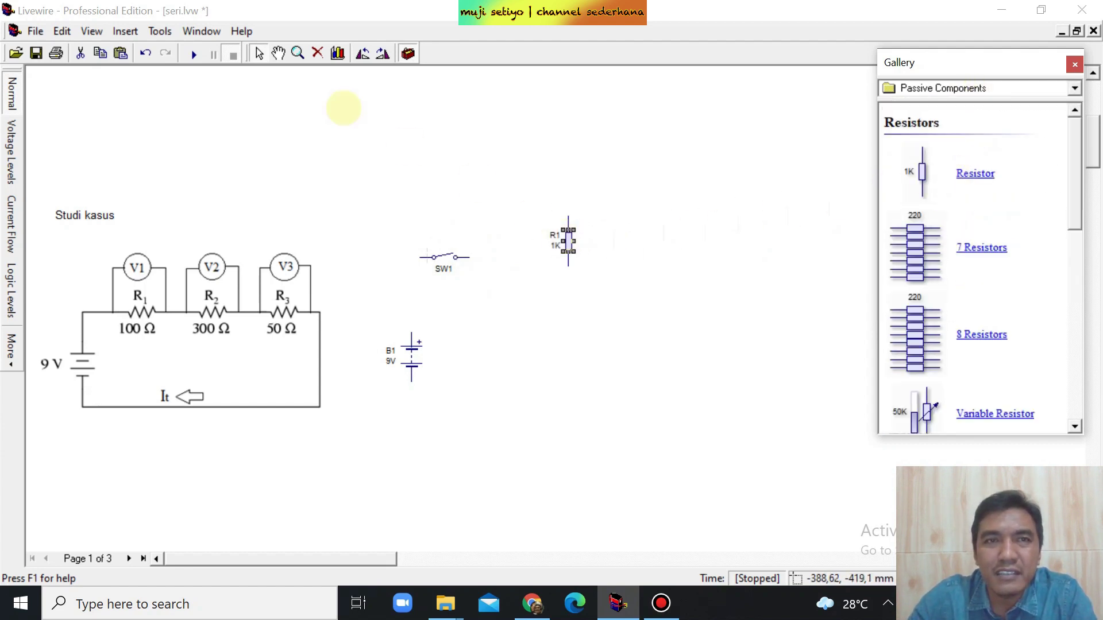
click(382, 54)
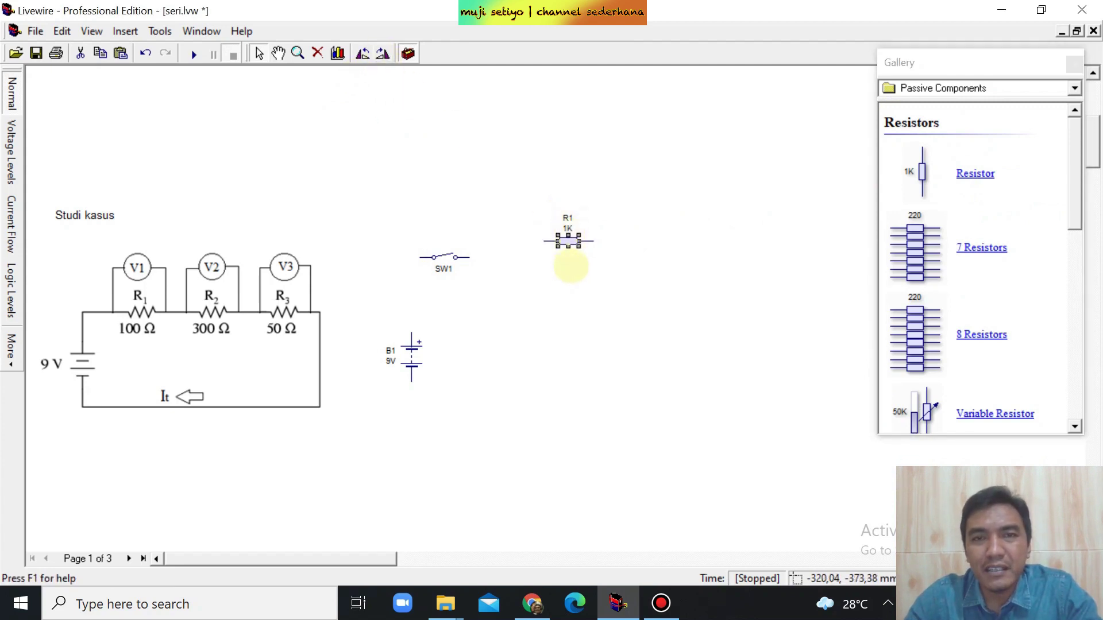
drag(568, 240, 676, 241)
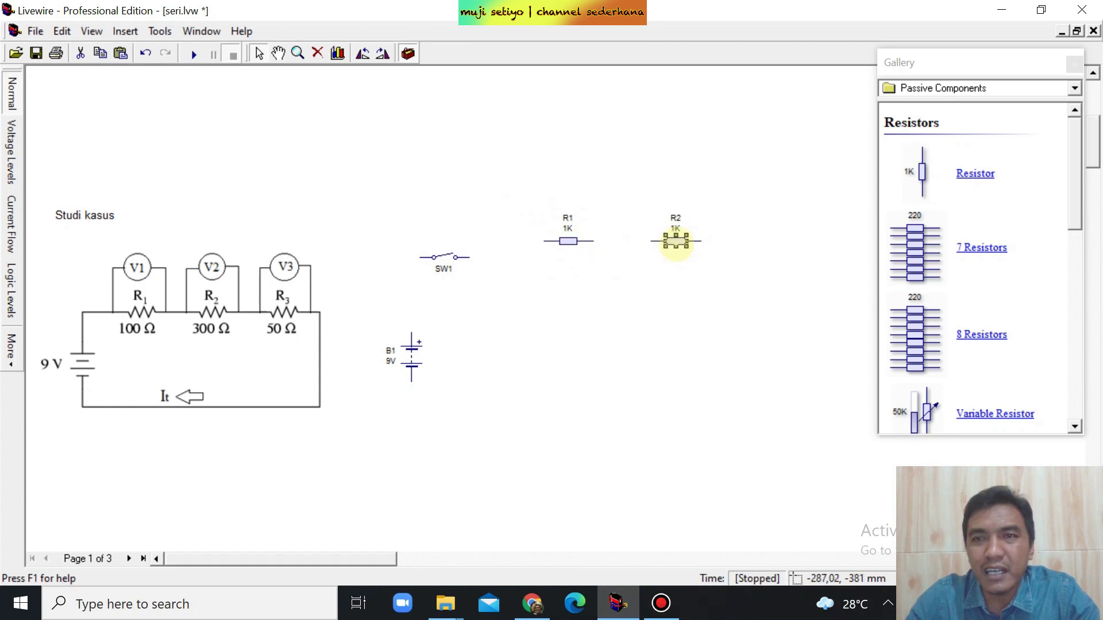
drag(974, 173, 775, 241)
click(382, 54)
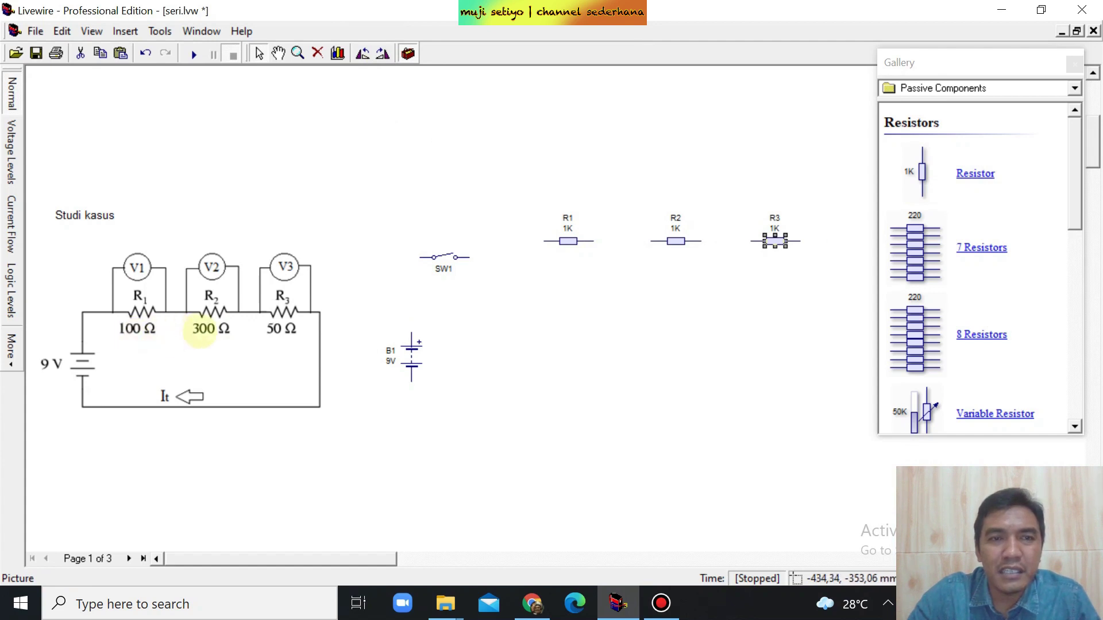
- Set the resistor values to 100 Ω for R1, 300 Ω for R2 and 50 Ω for R3
click(568, 229)
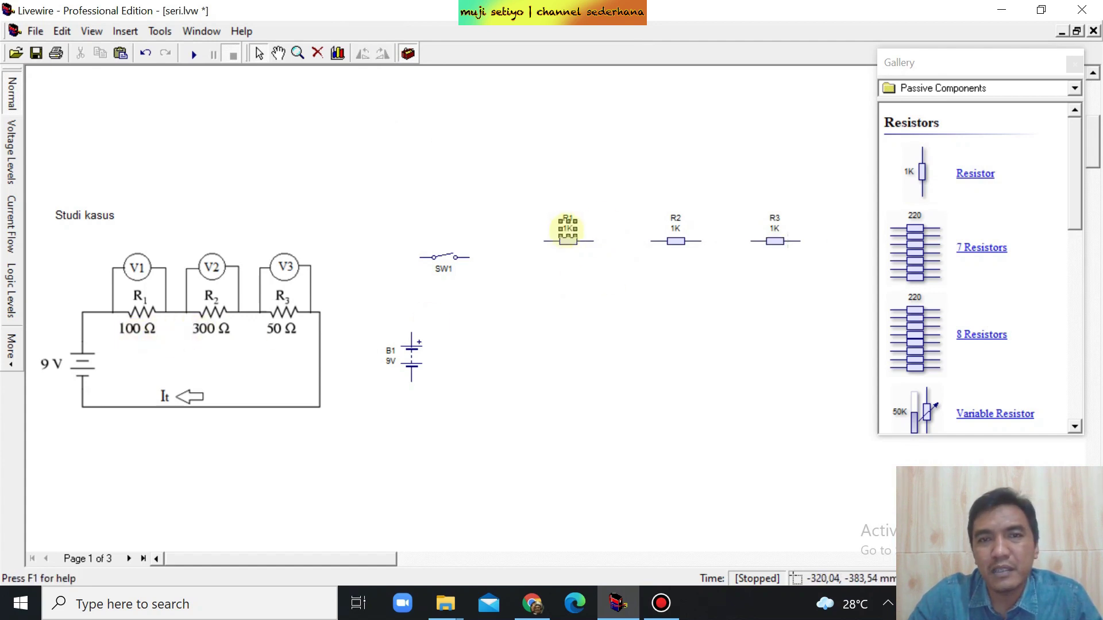
double_click(567, 230)
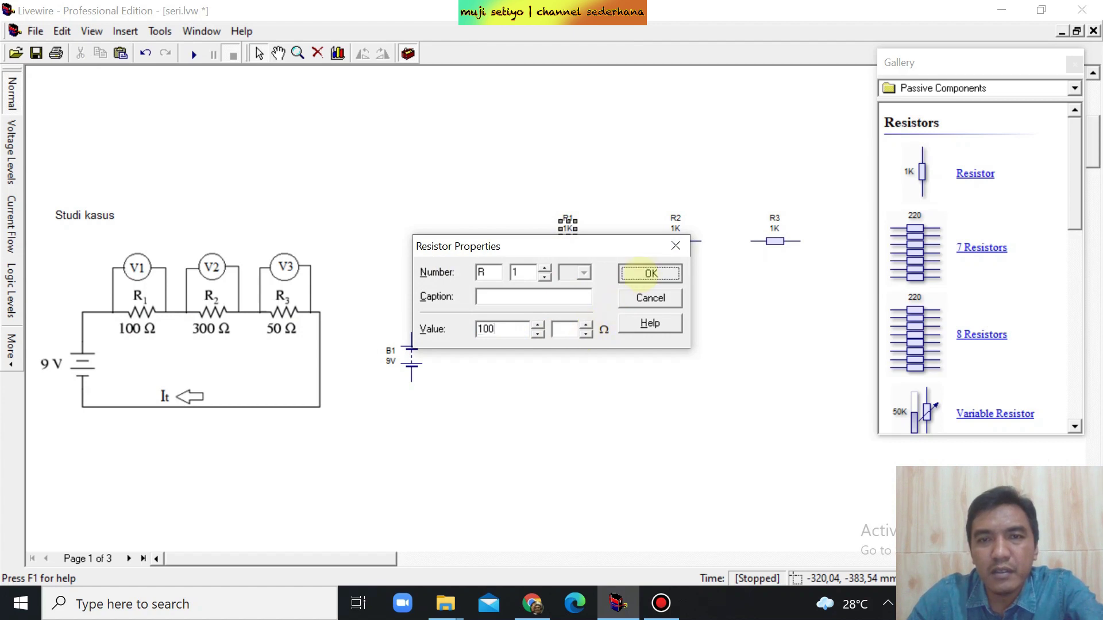
click(650, 274)
double_click(676, 220)
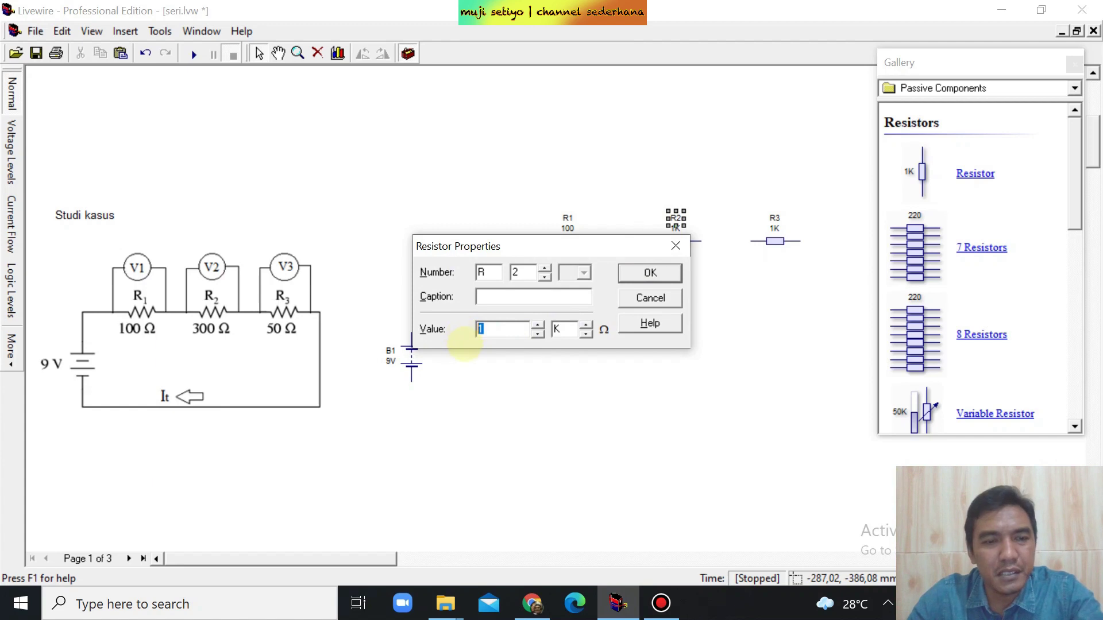
click(637, 272)
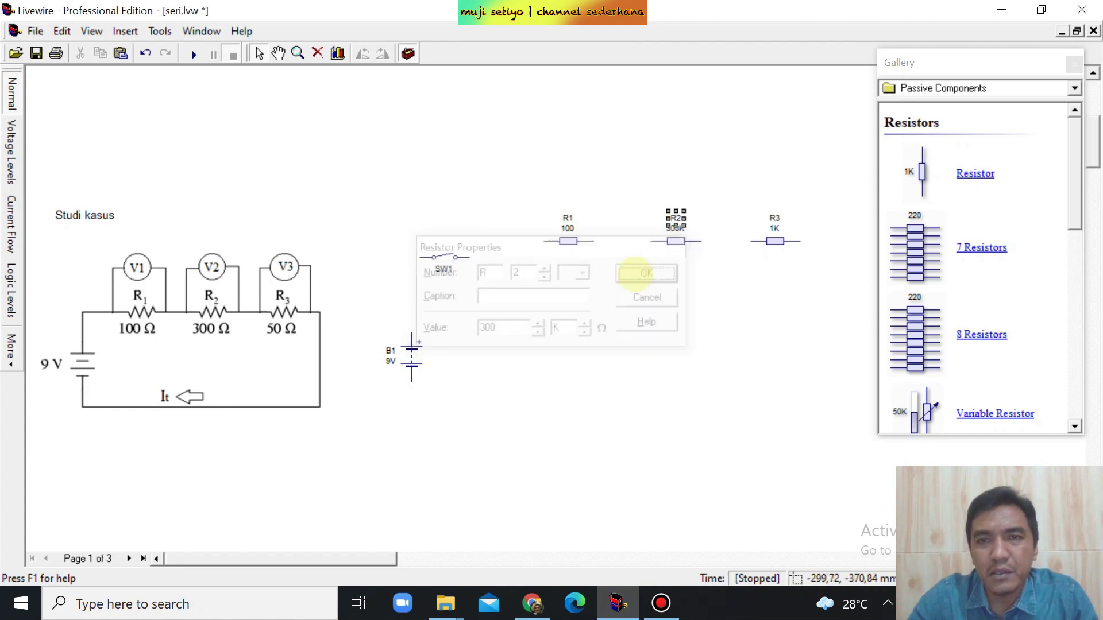
double_click(775, 225)
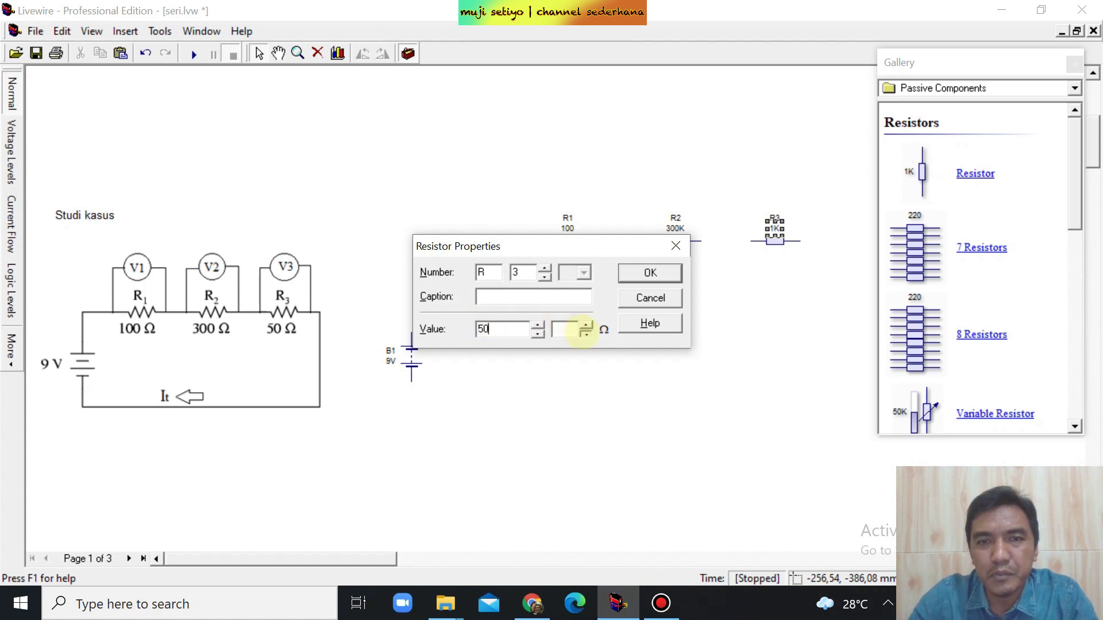
click(650, 273)
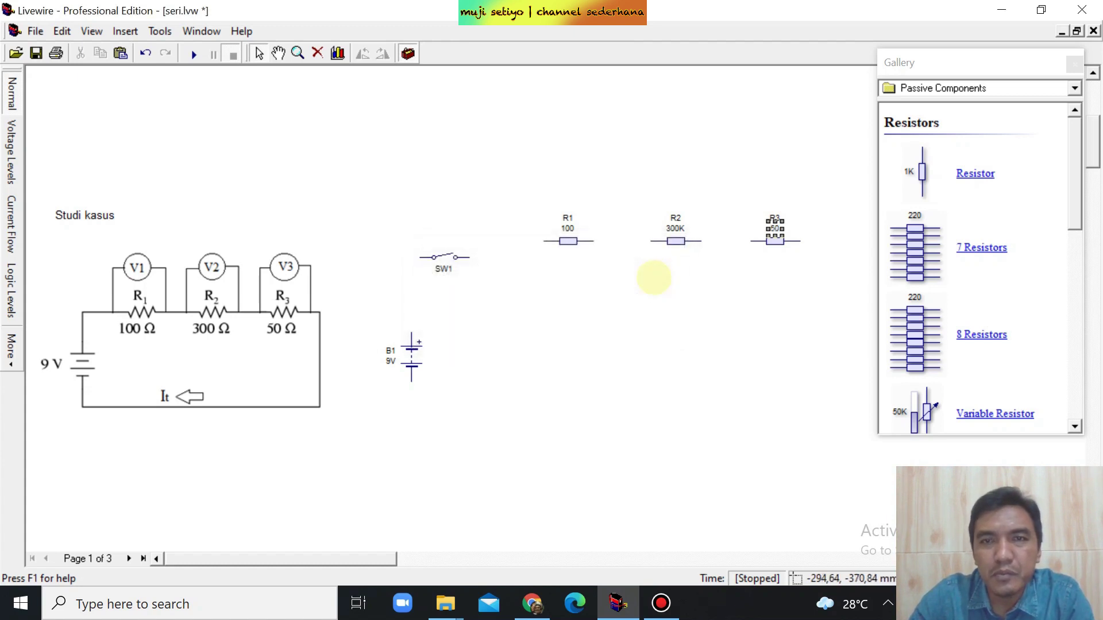
double_click(675, 228)
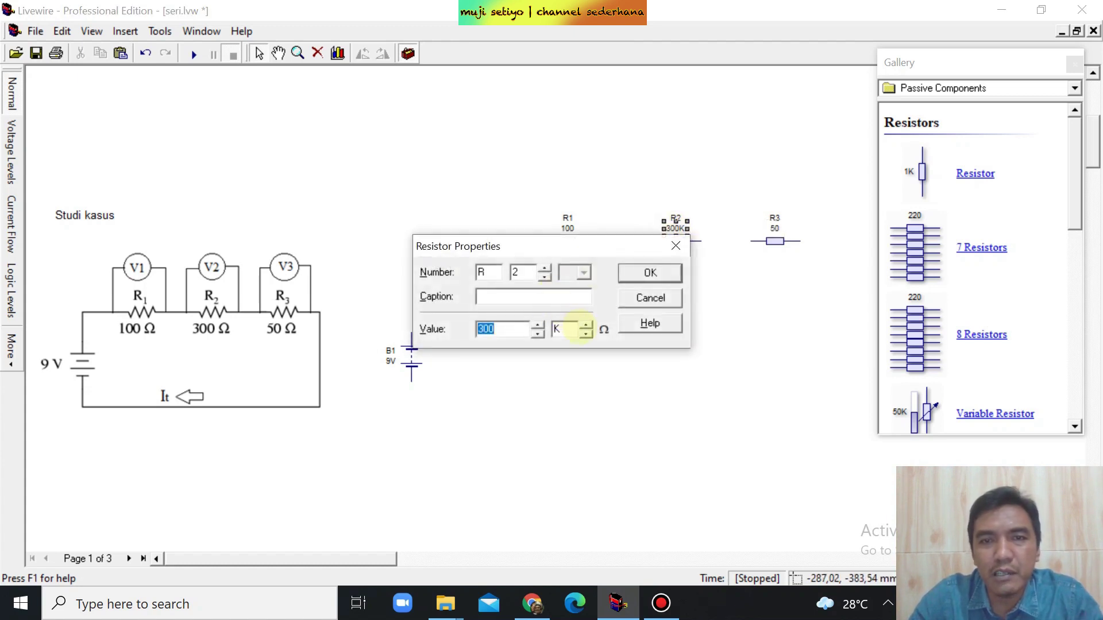
click(649, 272)
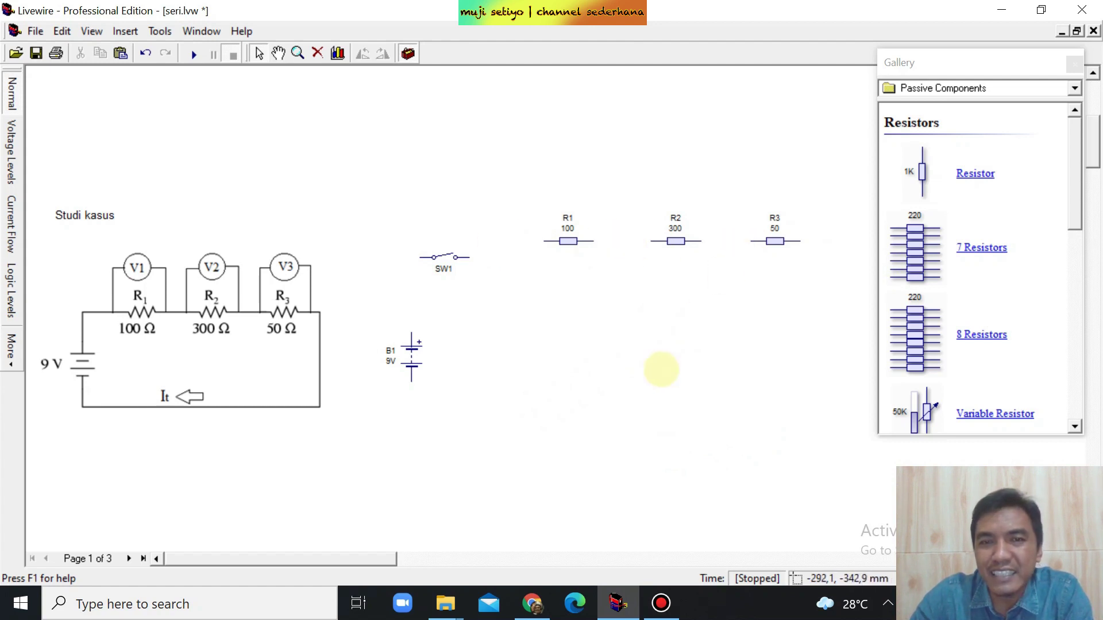
- Place an ammeter below the resistor row and rotate it clockwise to lie horizontally
click(1003, 88)
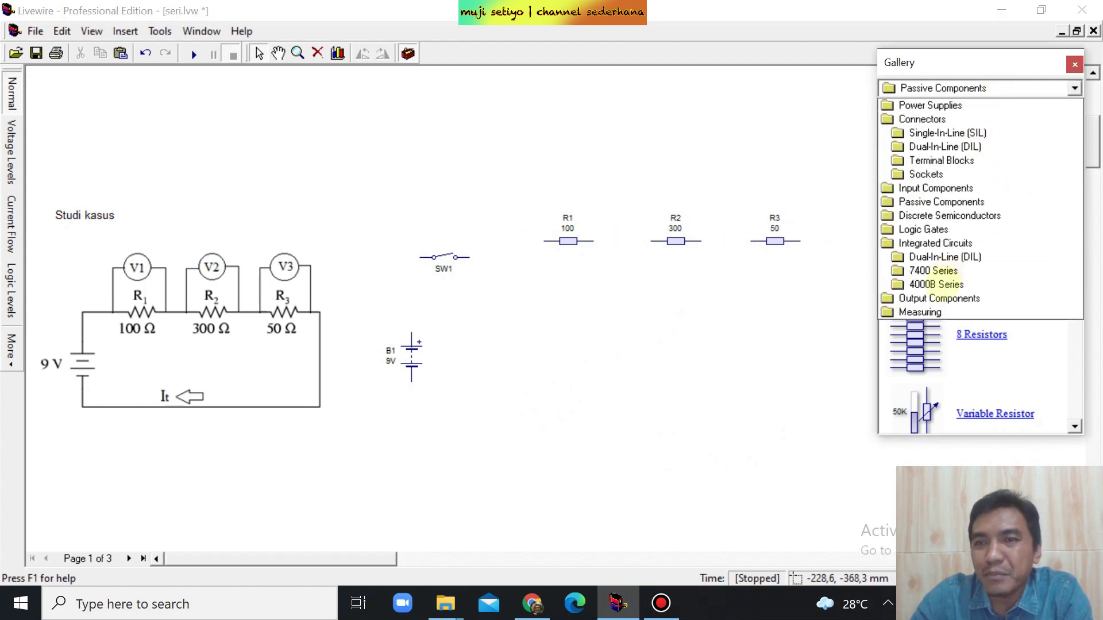
click(937, 312)
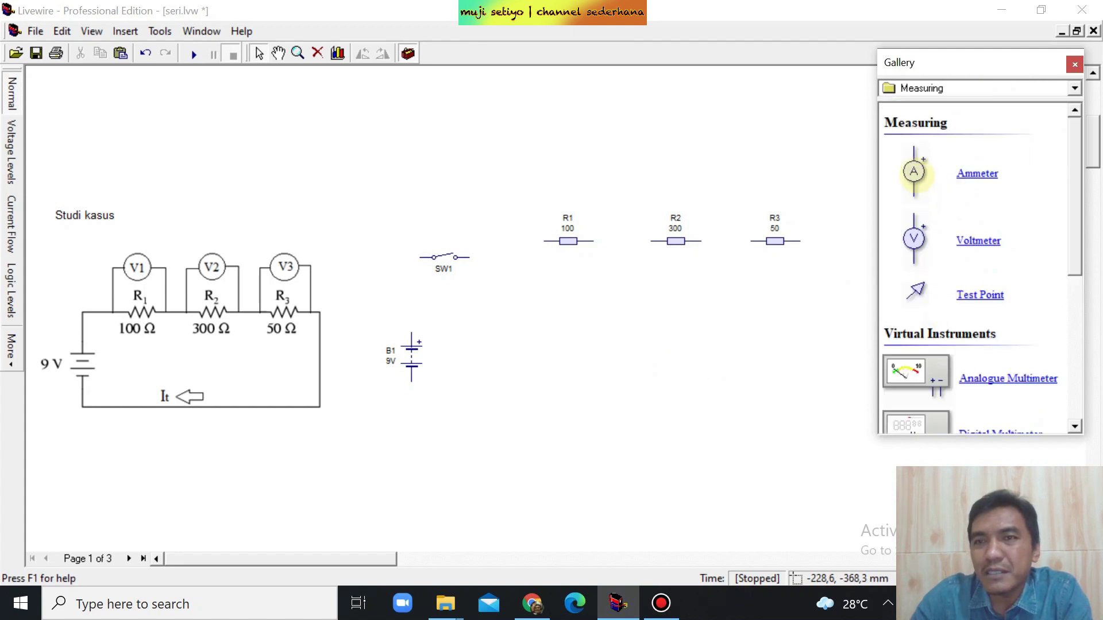
drag(913, 172, 577, 346)
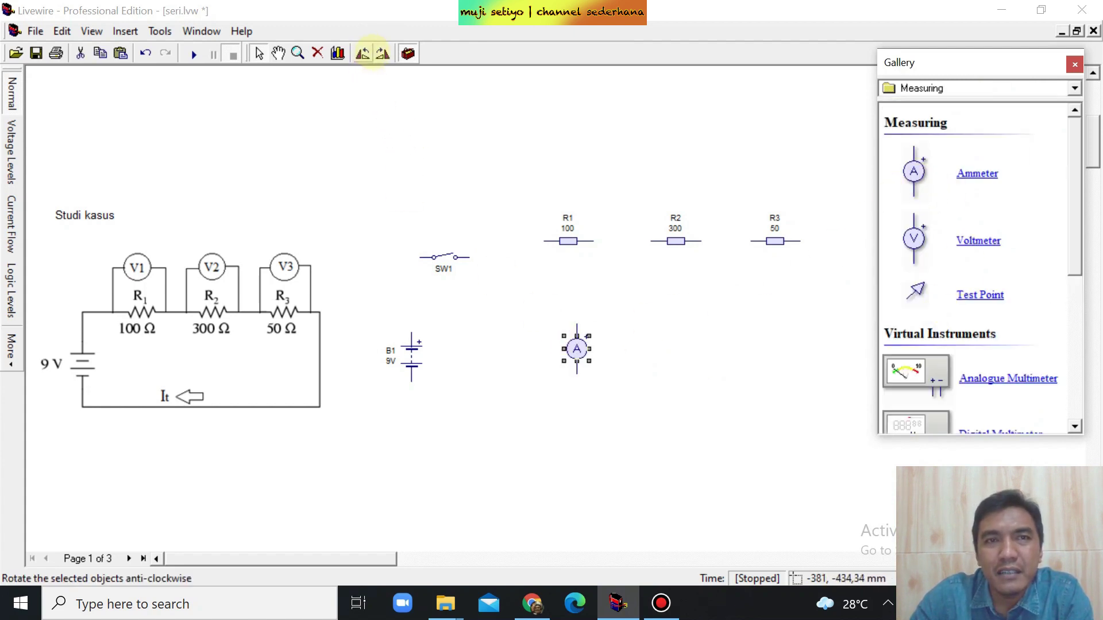
click(382, 52)
click(593, 379)
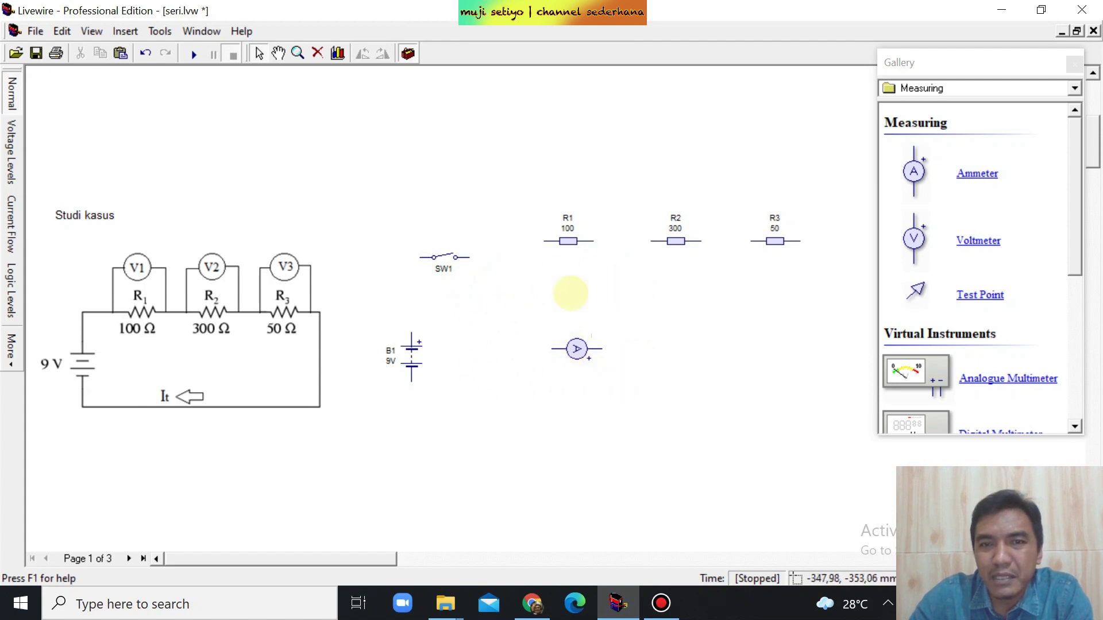
- Add a copy of the ammeter before R1 with its positive pin facing the switch, and shift the switch and battery left
click(569, 339)
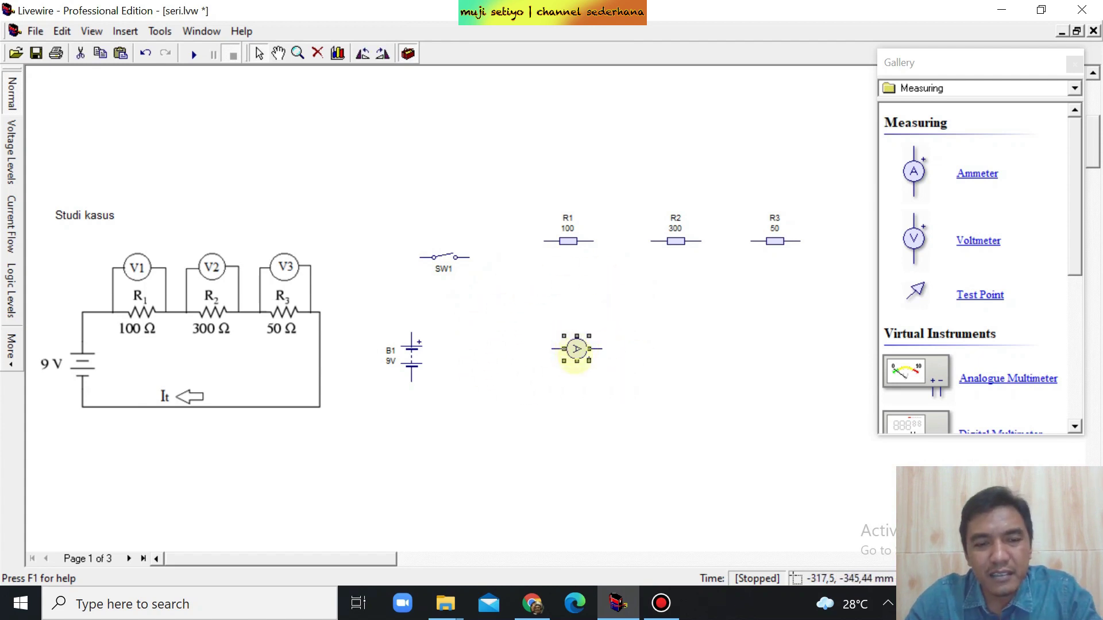
drag(576, 348, 658, 348)
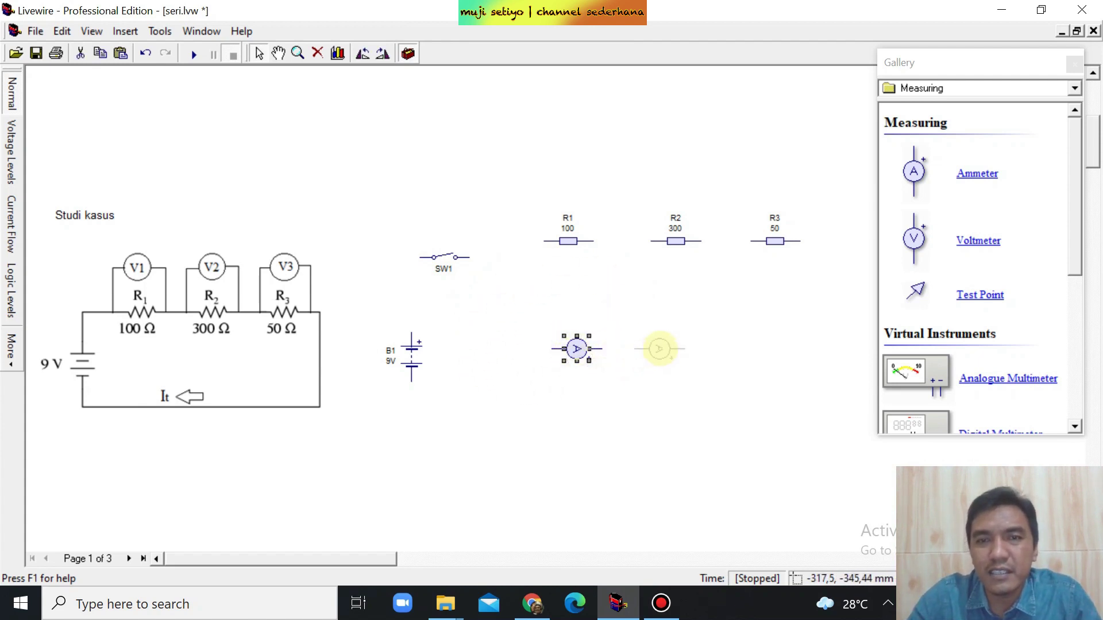
click(363, 53)
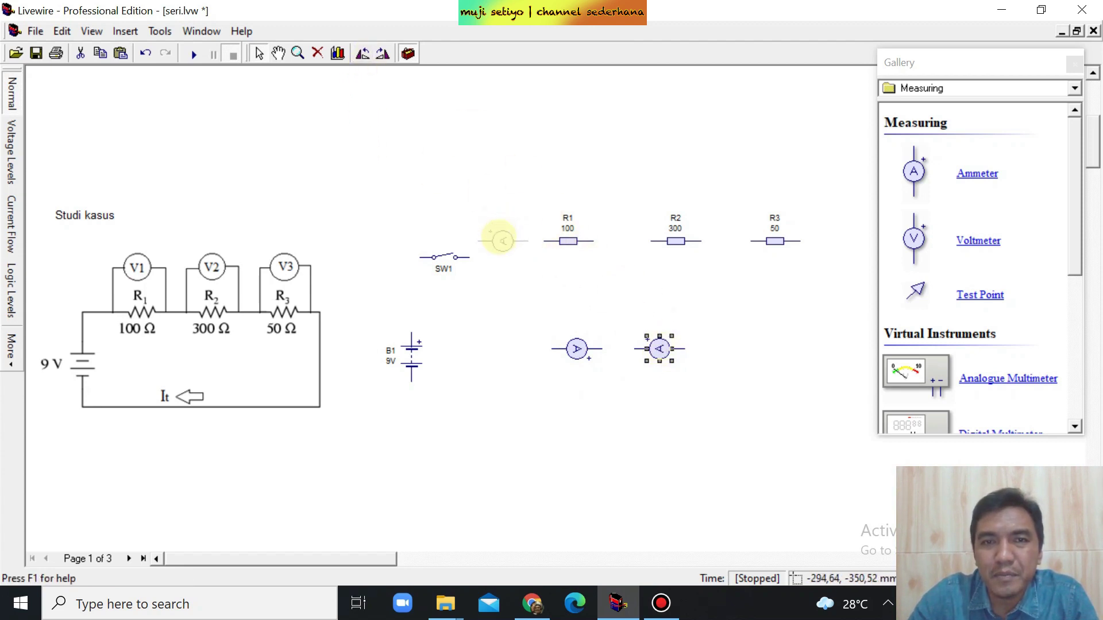
drag(500, 240, 430, 240)
drag(409, 347, 376, 348)
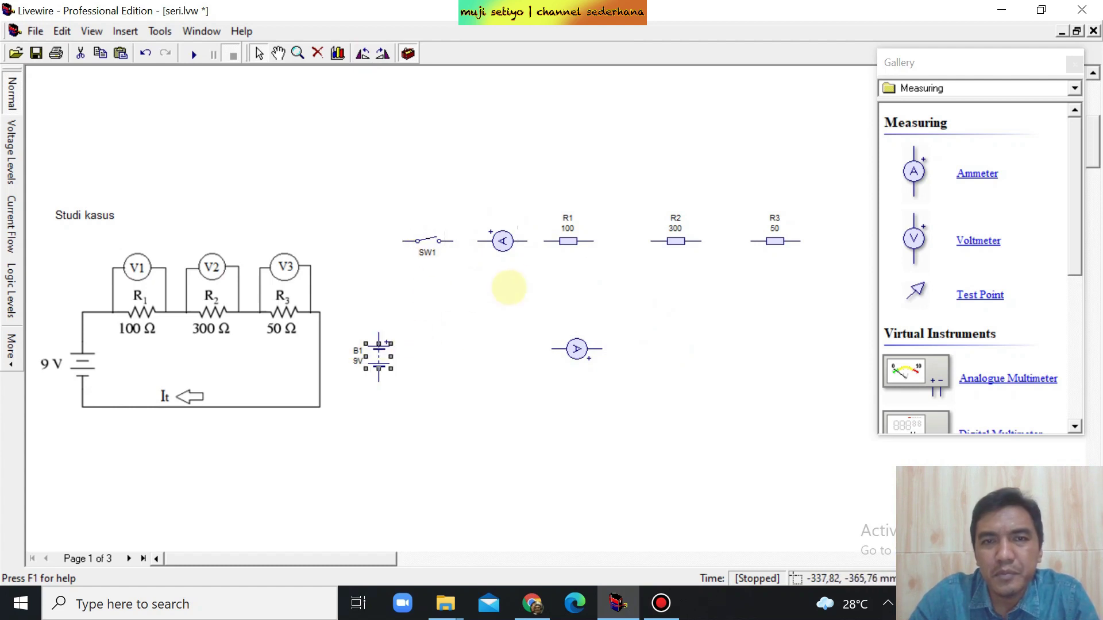
- Copy the ammeter before R1 into the gaps between R1 and R2 and between R2 and R3
click(573, 346)
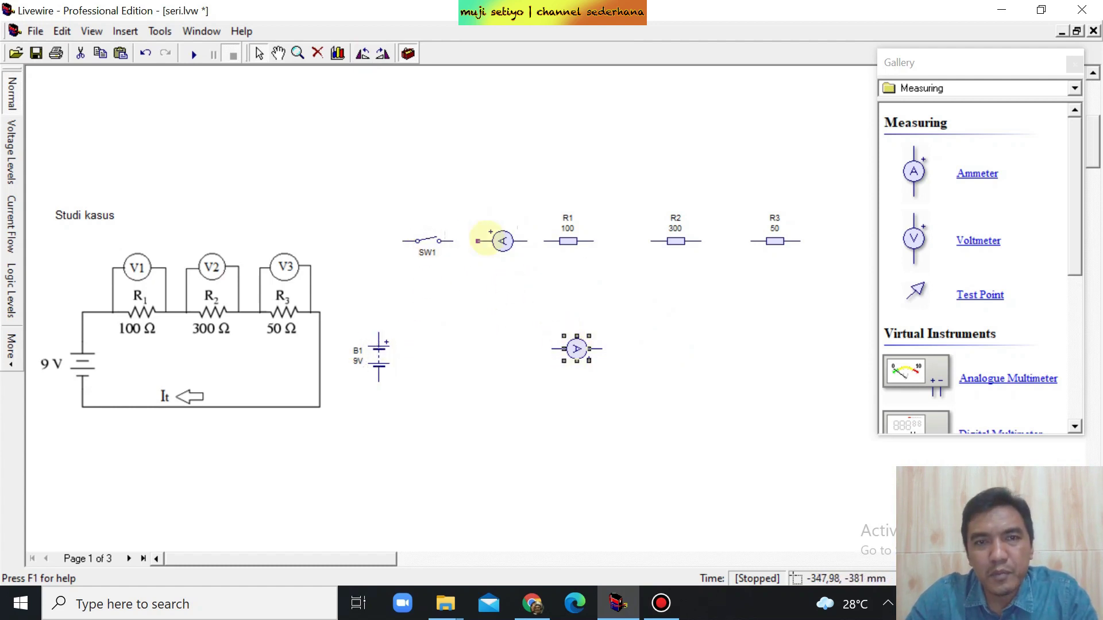
click(500, 247)
drag(504, 248, 627, 242)
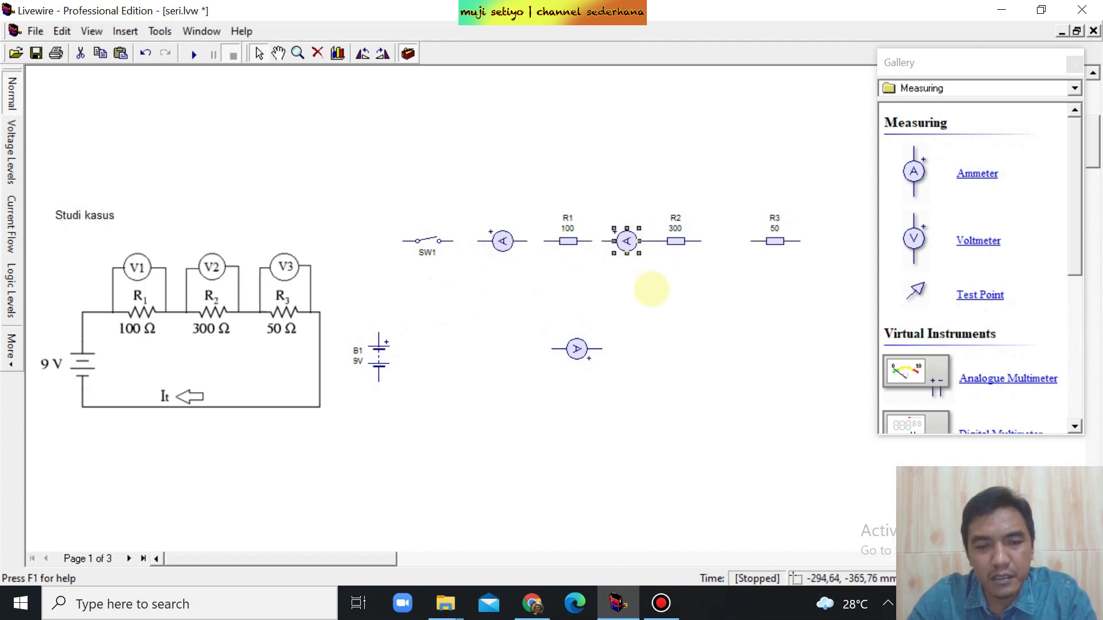
key(ctrl+c)
key(ctrl+v)
click(733, 240)
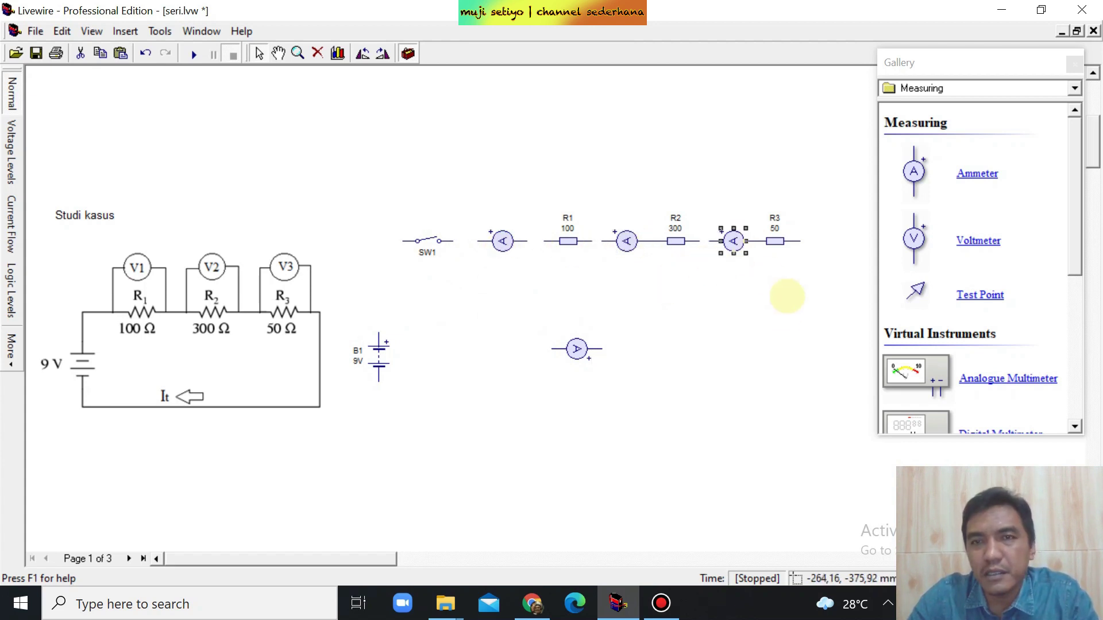
- Space out R2, the third ammeter and R3 along the row, and move the separate ammeter further down
click(778, 258)
click(791, 240)
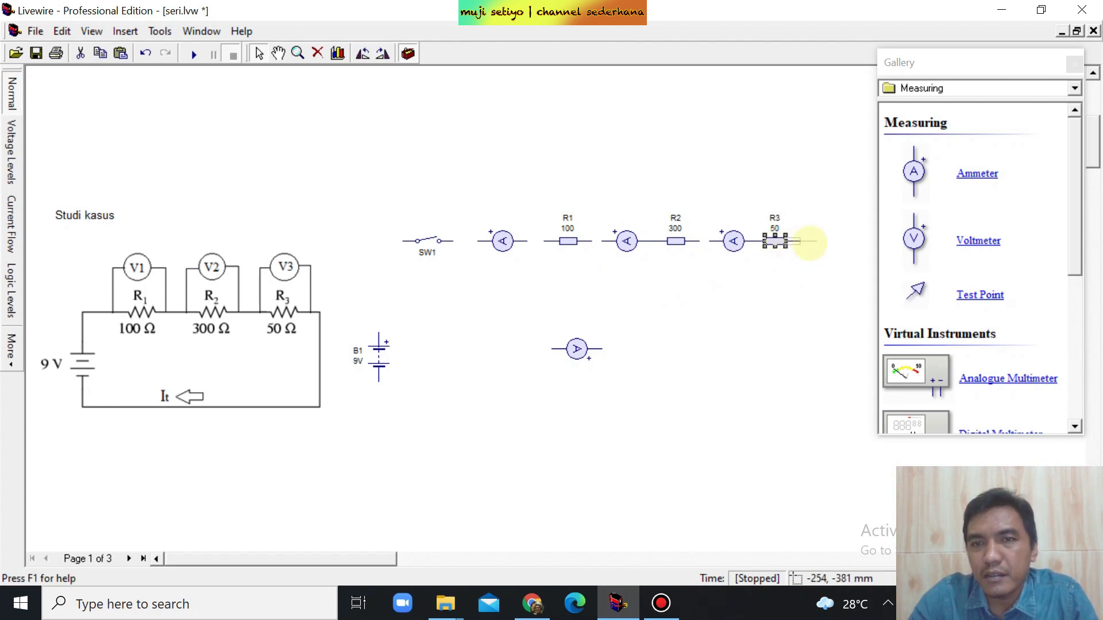
drag(816, 241, 770, 242)
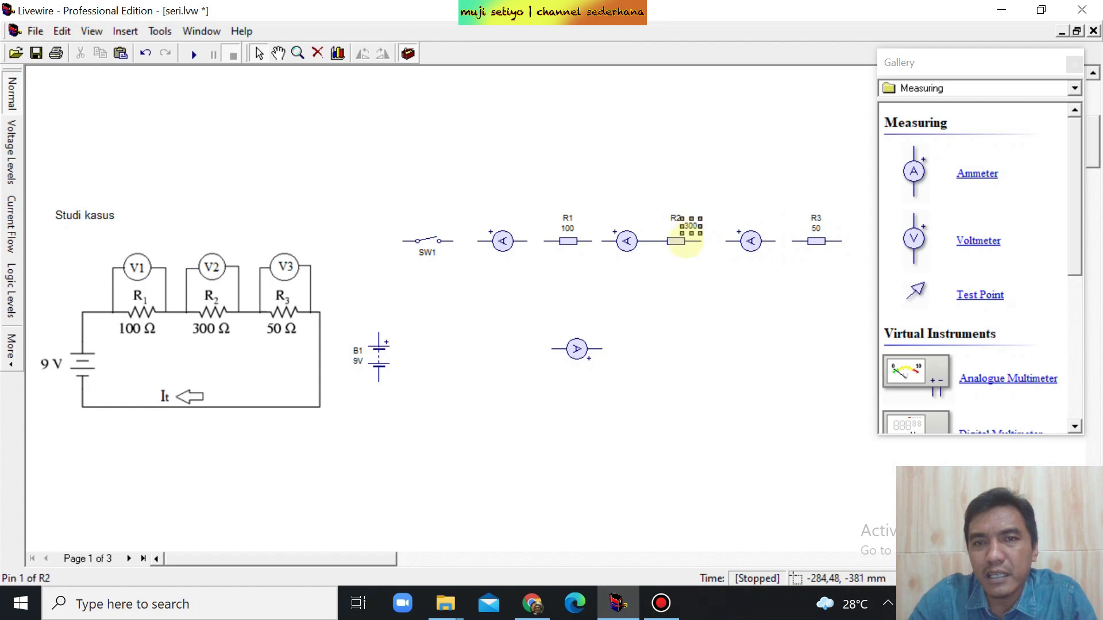
click(676, 241)
drag(683, 241, 690, 241)
click(684, 276)
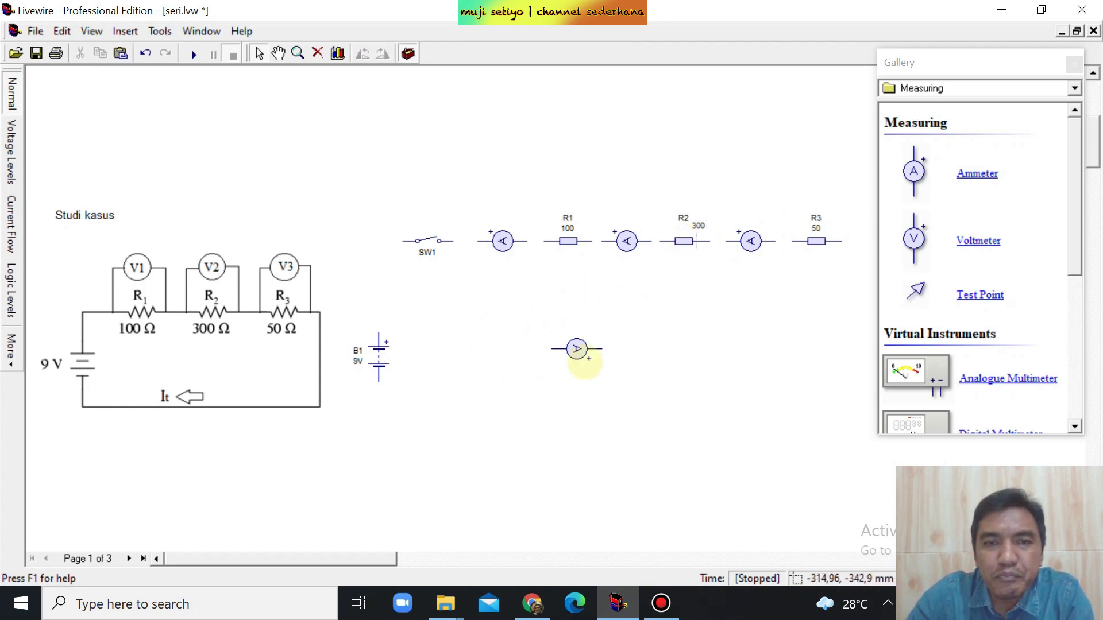
click(573, 348)
drag(570, 398, 570, 397)
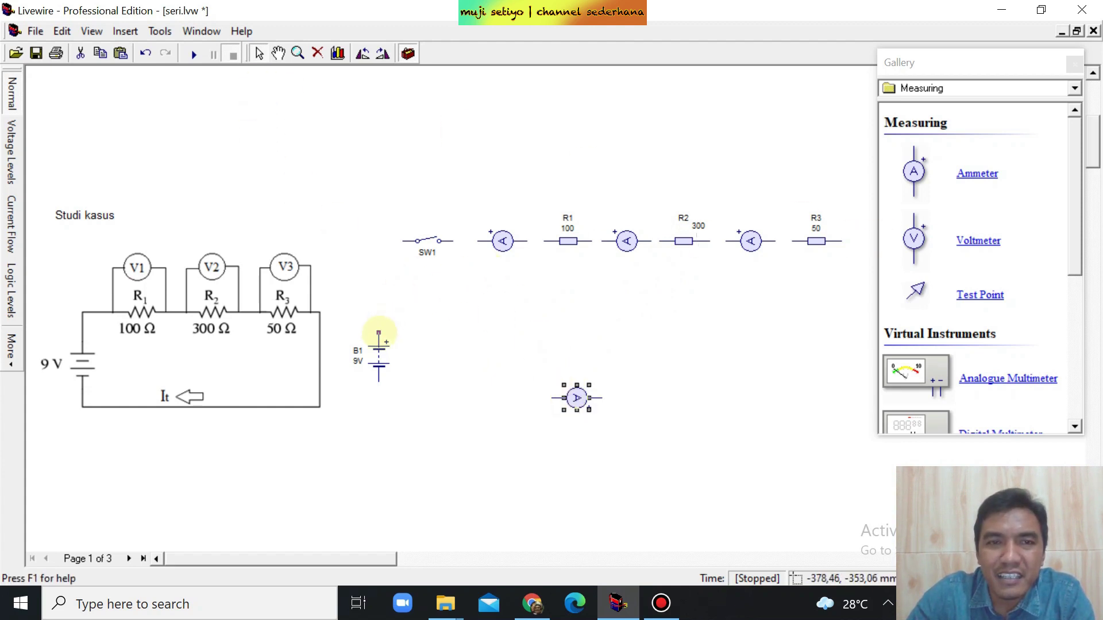
- Wire the battery, switch, ammeters and resistors into a closed series loop through the lower ammeter, and start the simulation
drag(379, 333, 403, 241)
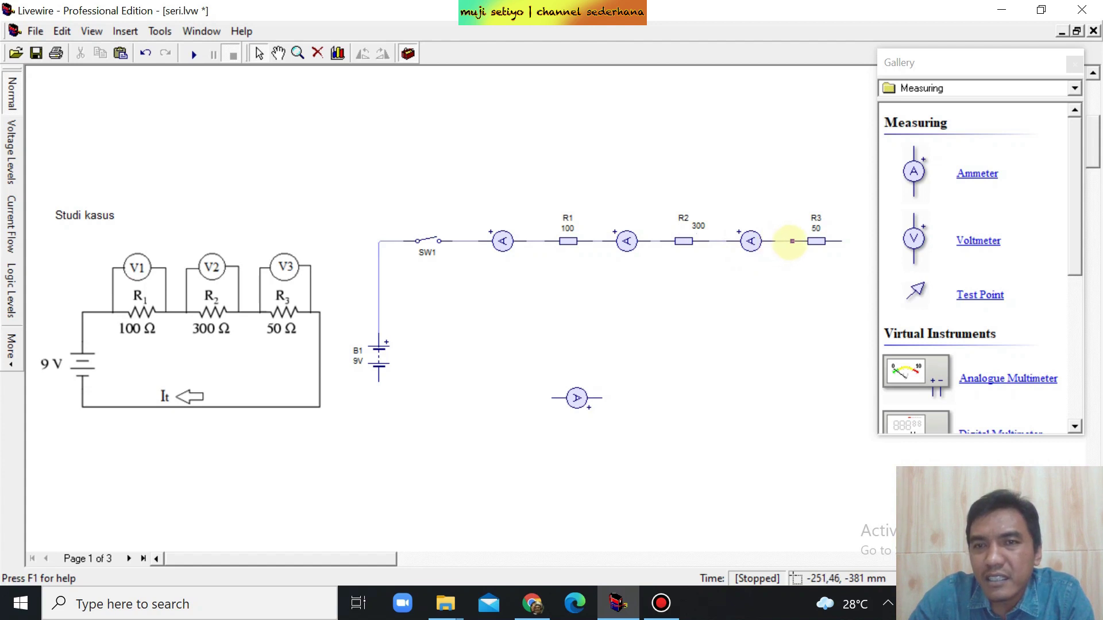
drag(841, 241, 378, 381)
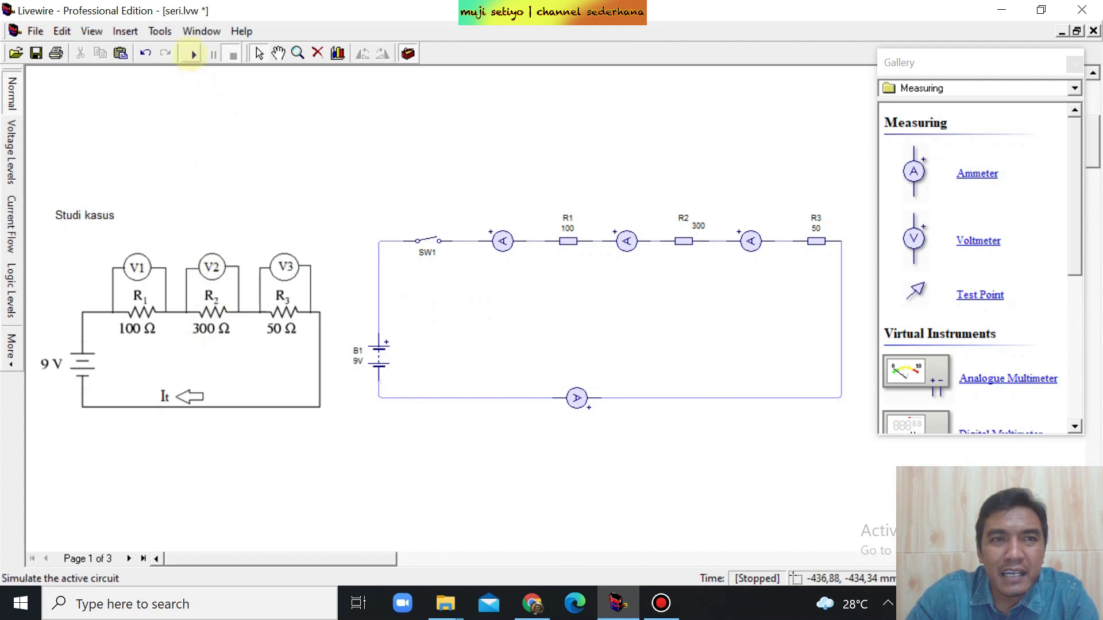
click(193, 54)
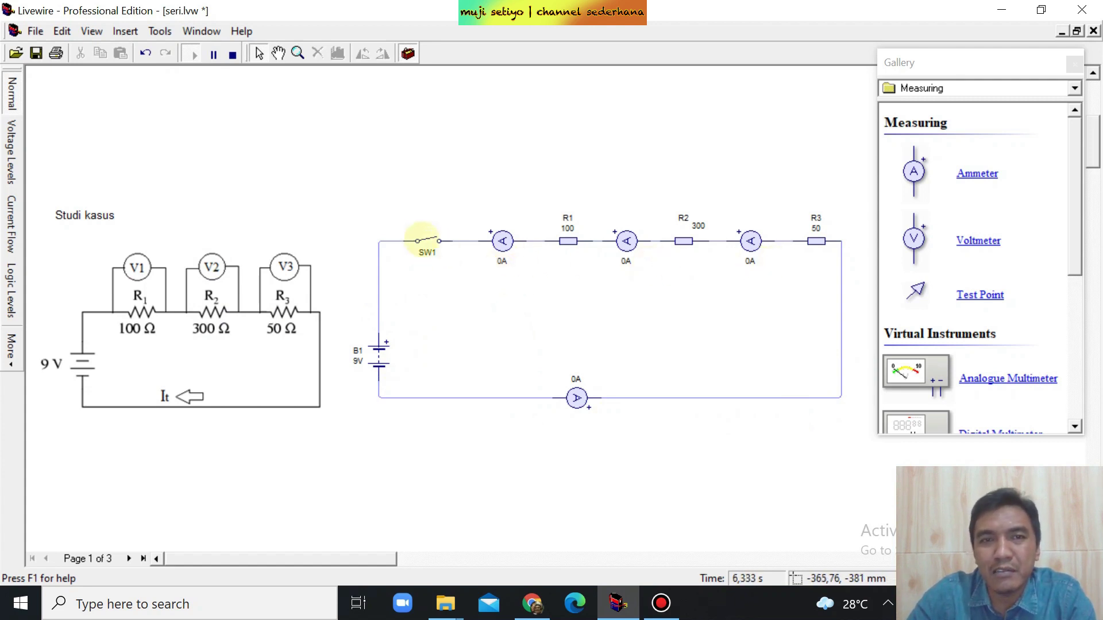
- Close switch SW1 to check the ammeter currents in the running simulation, and stop the simulation
click(427, 240)
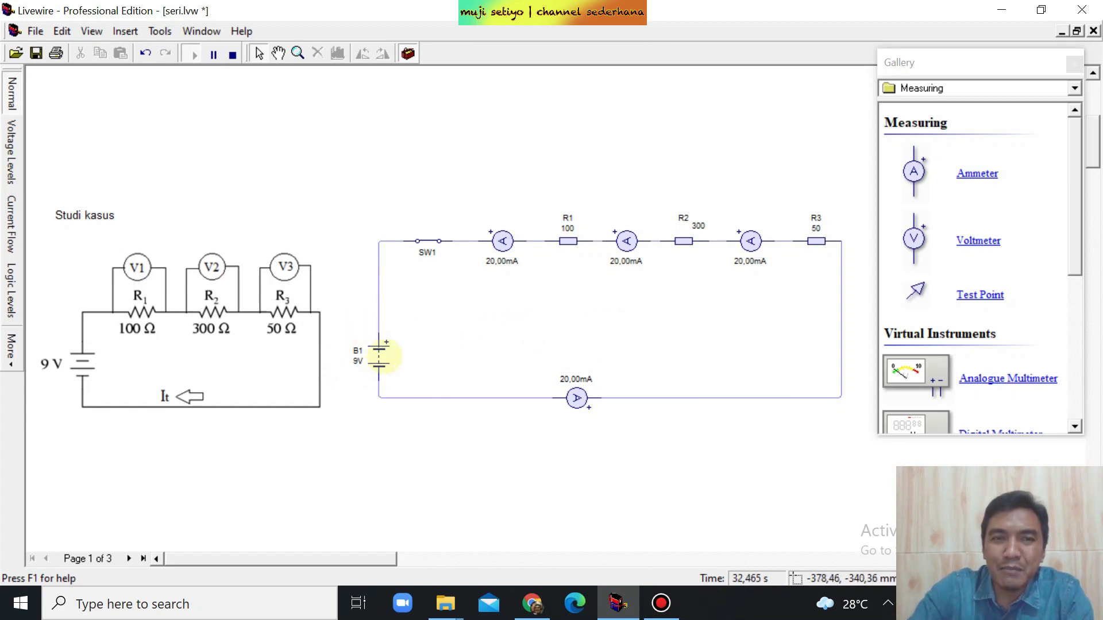
mouse_move(383, 350)
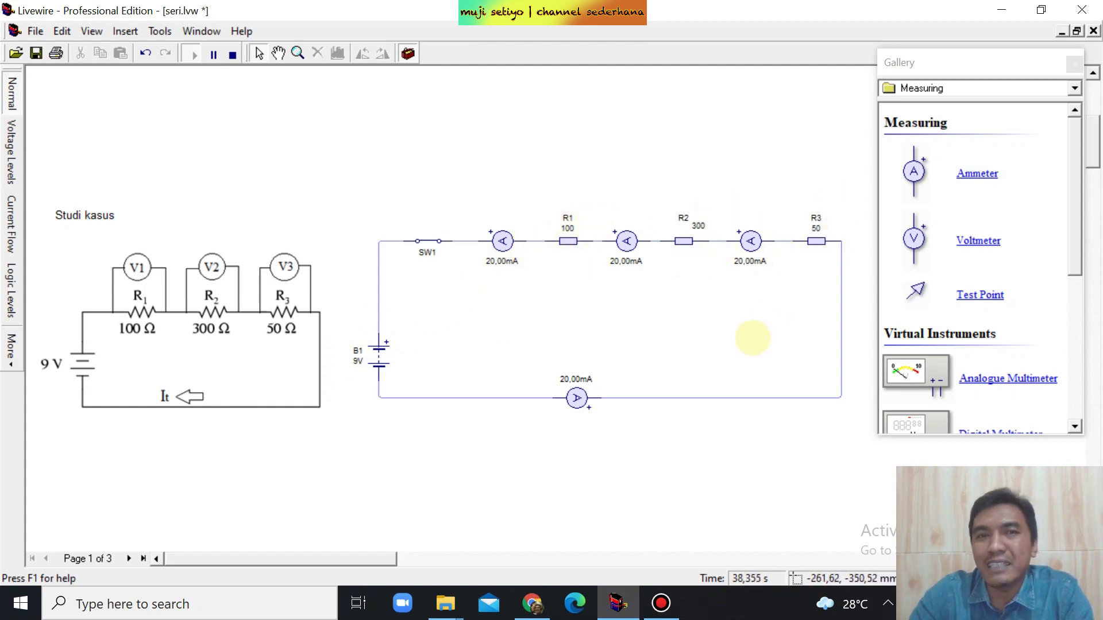
click(232, 55)
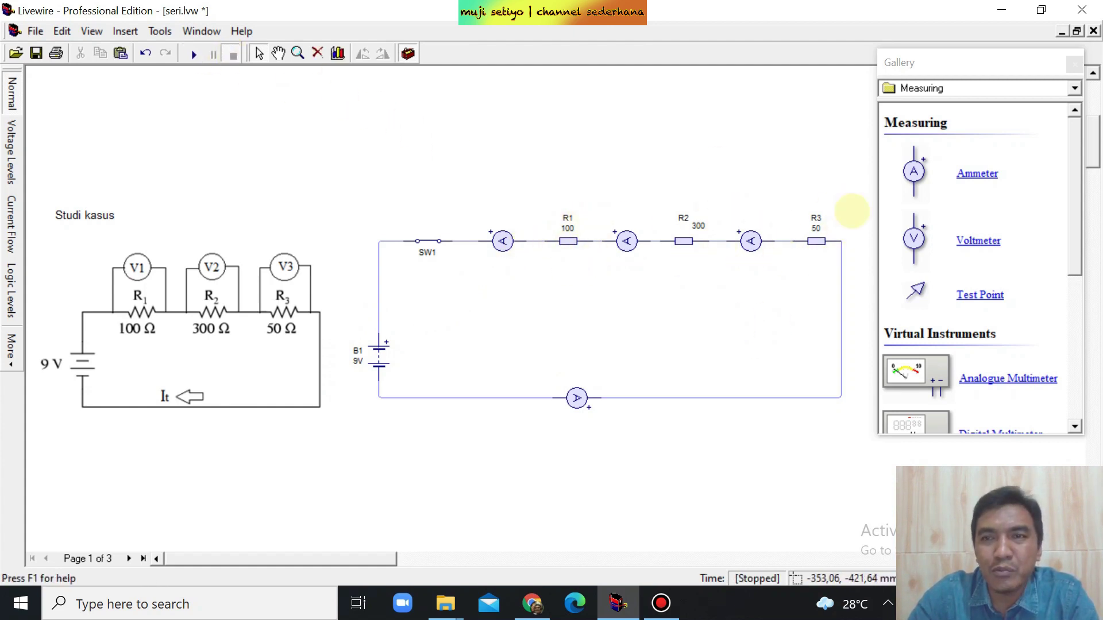
- Add a voltmeter above R1, rotate it anti-clockwise so its positive pin faces the switch, and wire it in parallel with R1
drag(966, 240, 544, 155)
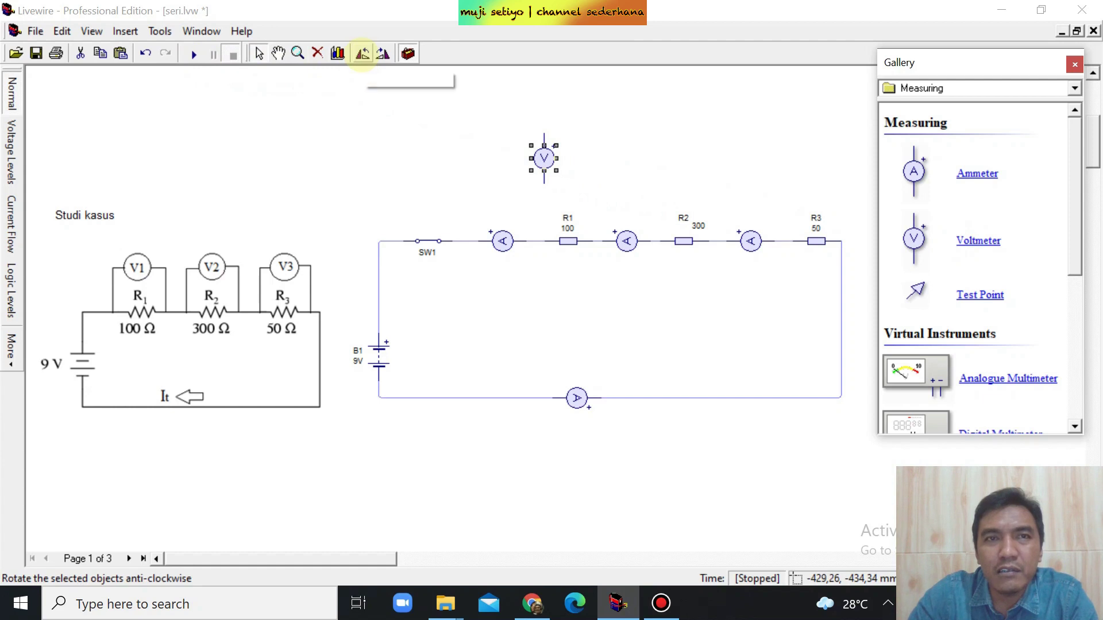
click(362, 53)
click(571, 178)
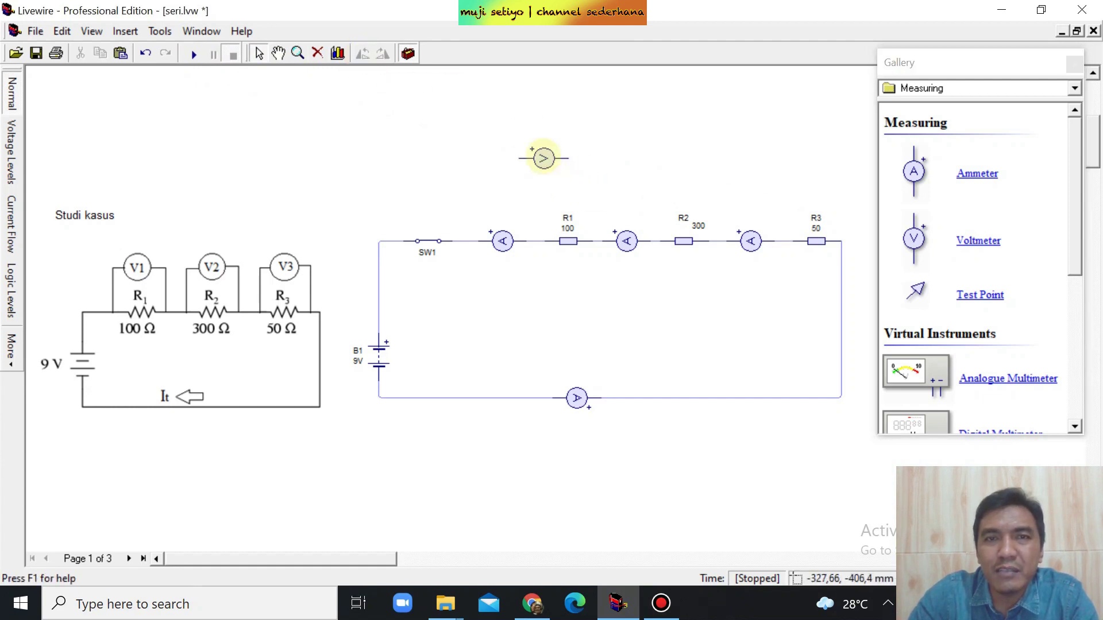
mouse_move(543, 158)
mouse_down()
mouse_move(576, 183)
mouse_move(566, 180)
mouse_move(543, 241)
mouse_up()
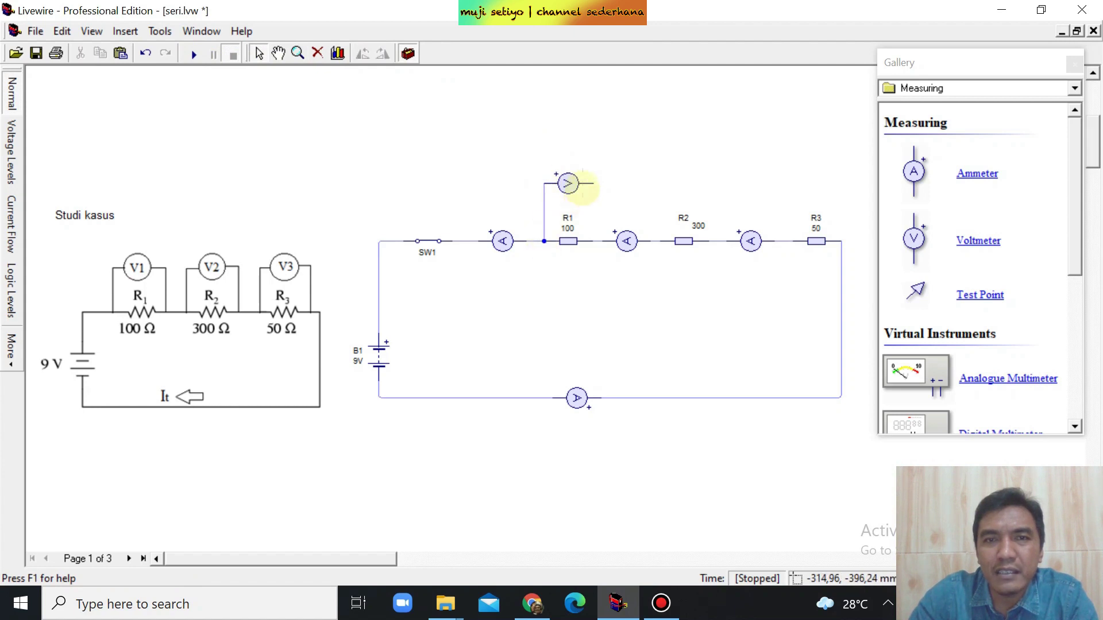
drag(594, 184, 592, 202)
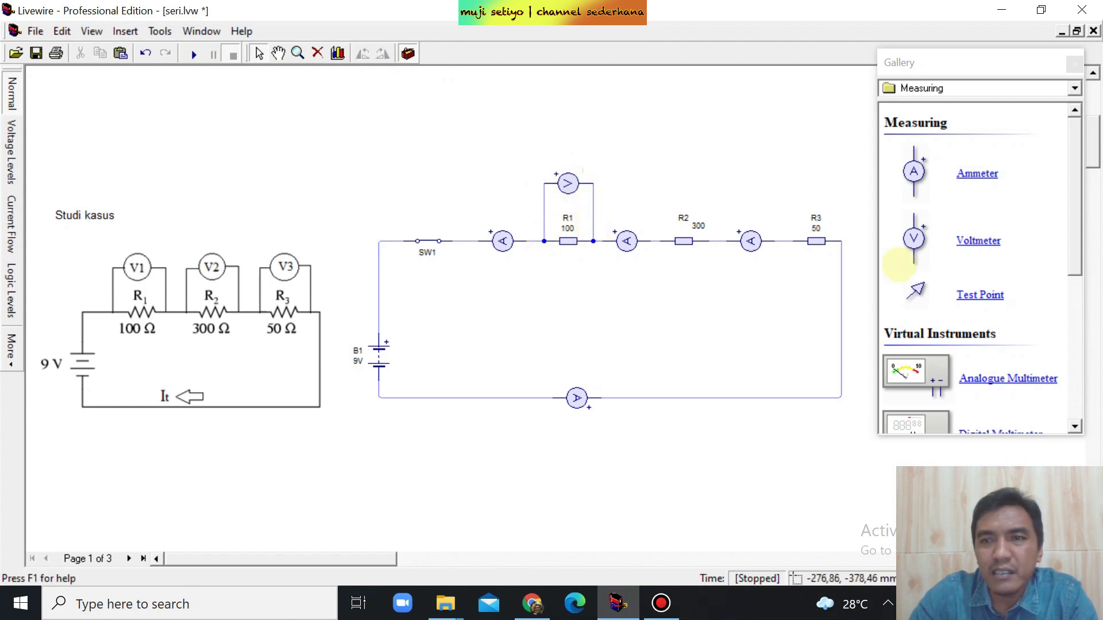
- Add two more voltmeters above R2 and R3, each rotated anti-clockwise to lie horizontally
drag(965, 241, 684, 190)
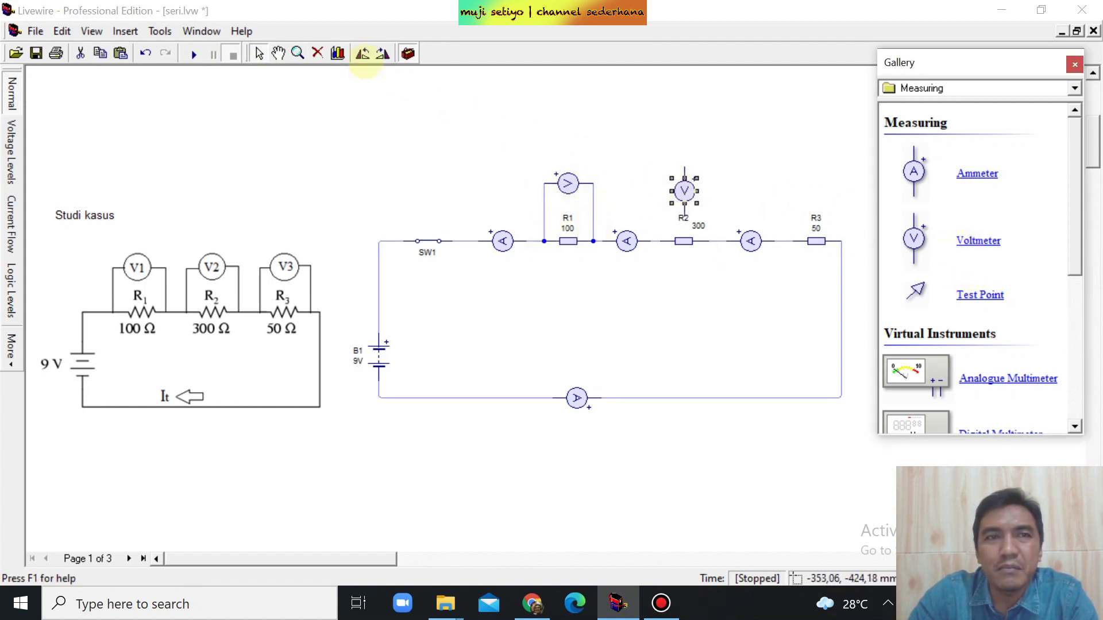
click(362, 53)
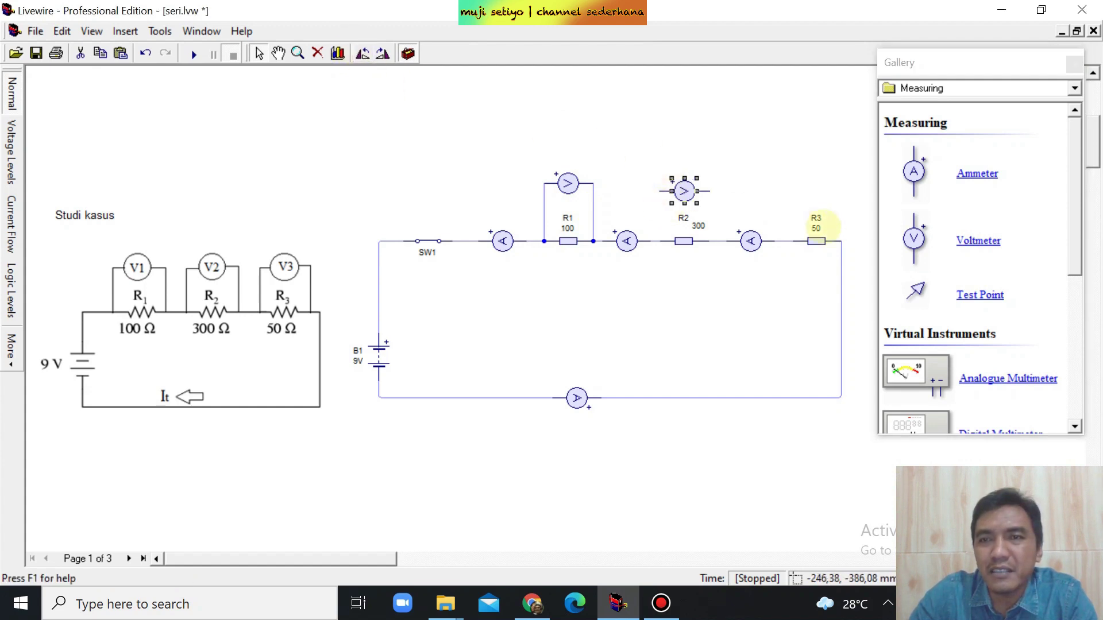
drag(965, 240, 807, 191)
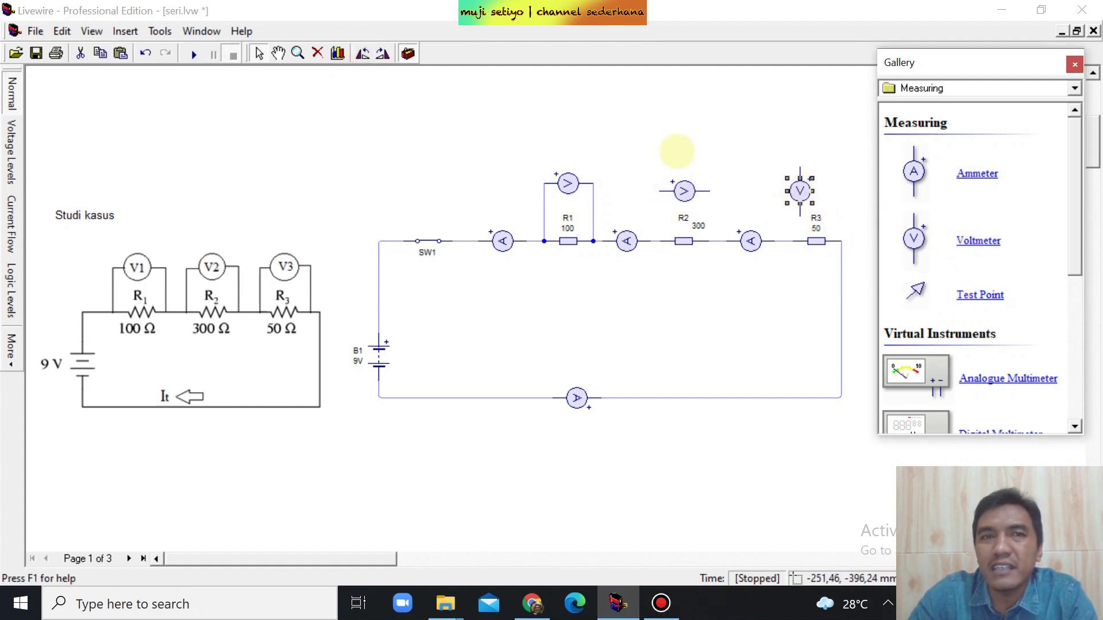
click(362, 53)
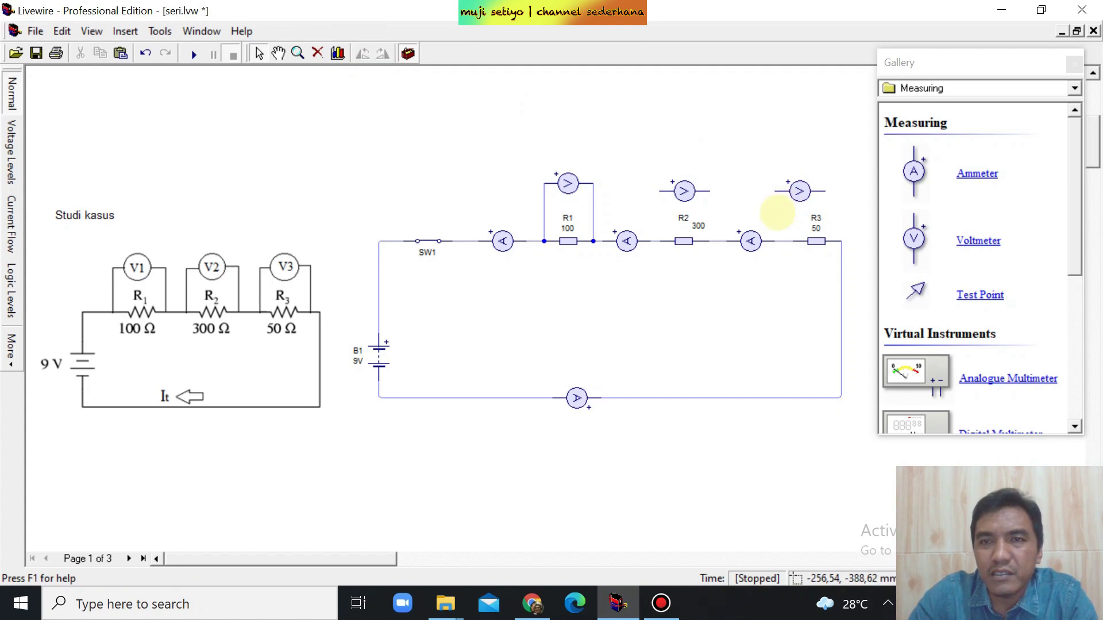
- Wire the two new voltmeters in parallel with R3 and R2, joining their pins to the circuit on both sides of each resistor
drag(801, 191, 783, 241)
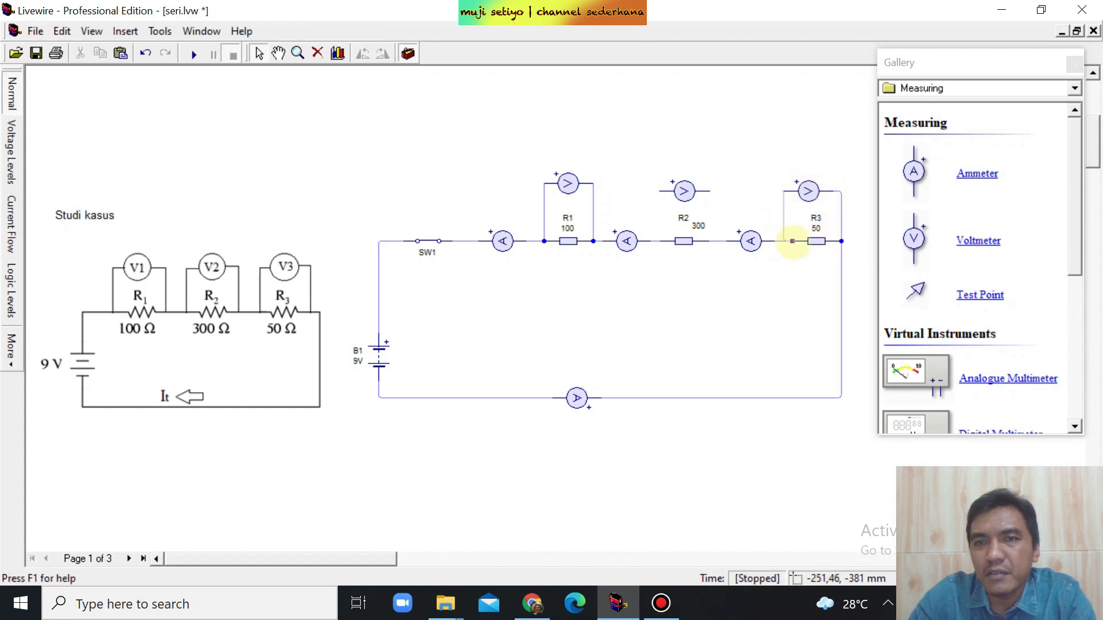
drag(709, 191, 710, 241)
drag(659, 191, 659, 241)
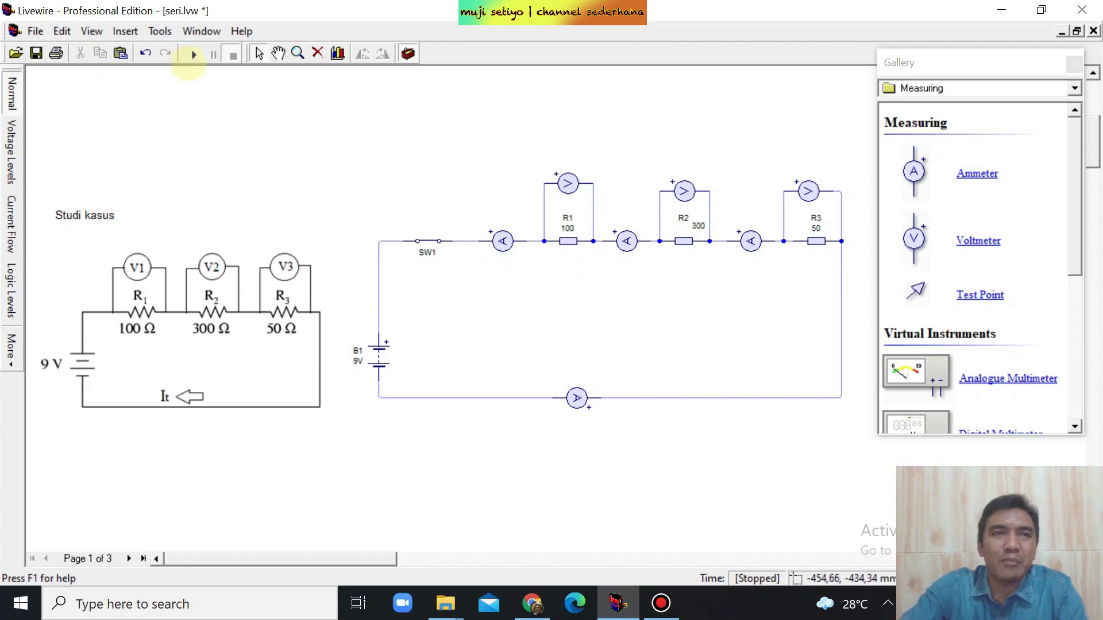
- Run the simulation to read the resistor voltages and currents, opening and reclosing switch SW1
click(194, 55)
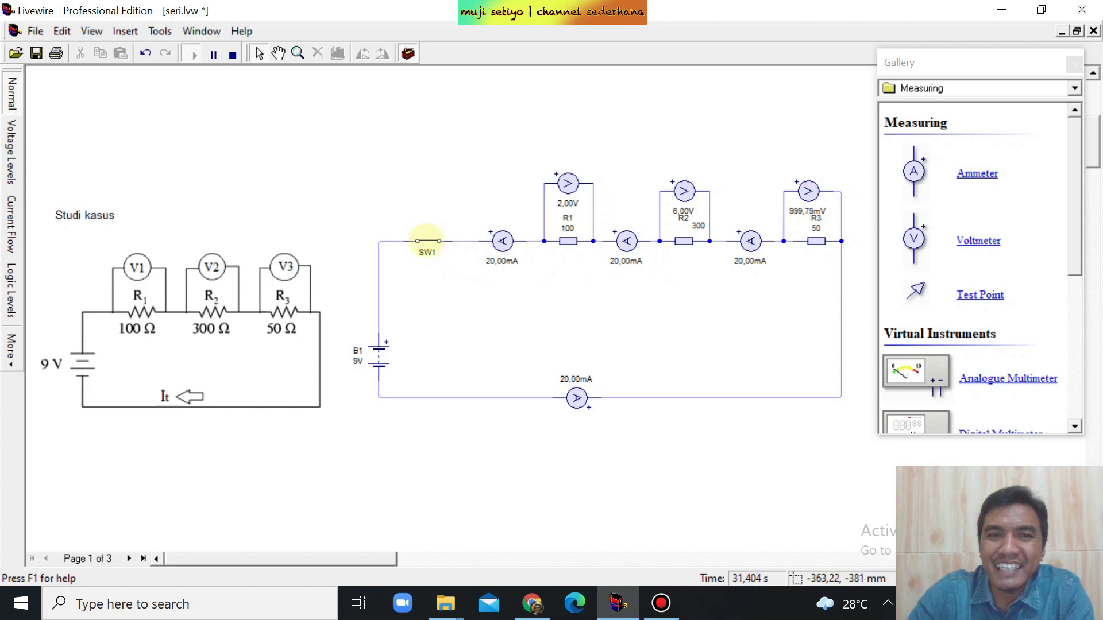
click(428, 240)
click(428, 240)
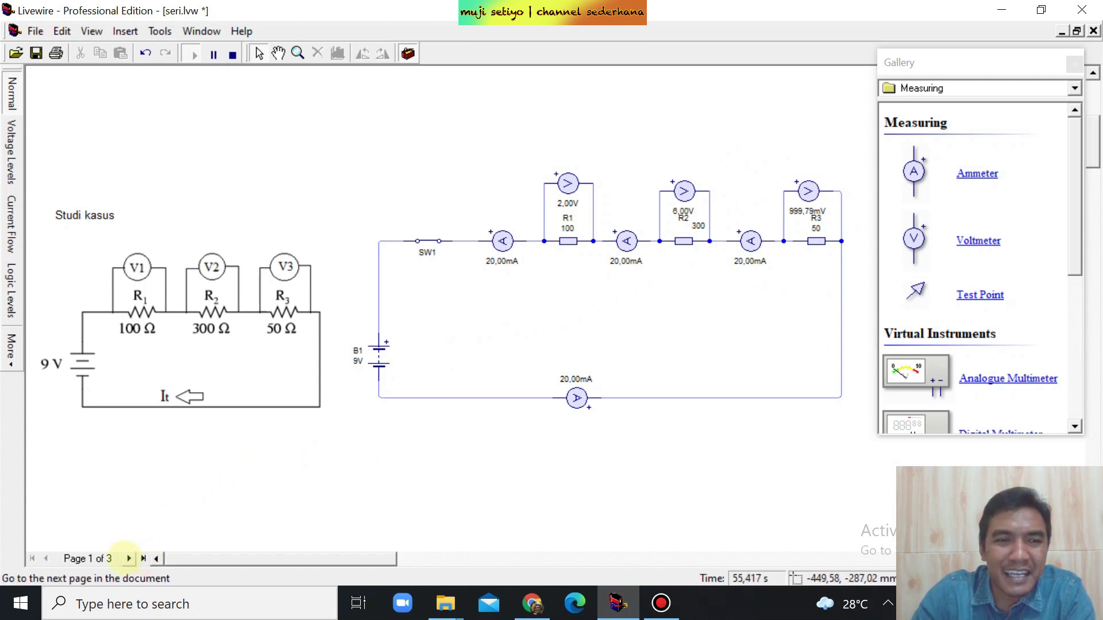
- Go to page 2 of the document
click(128, 558)
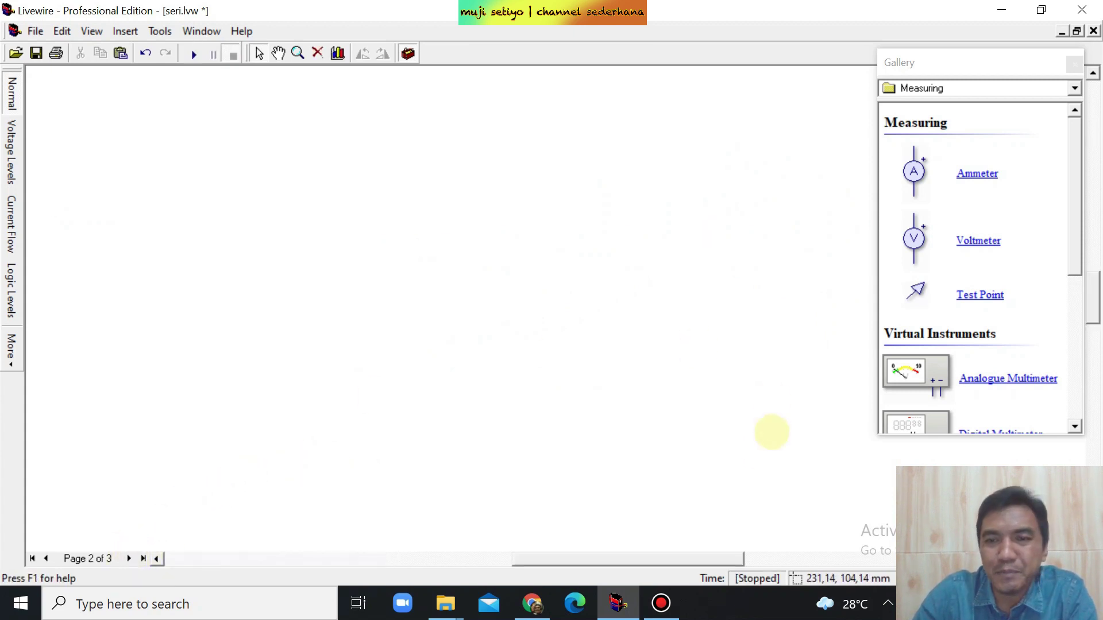